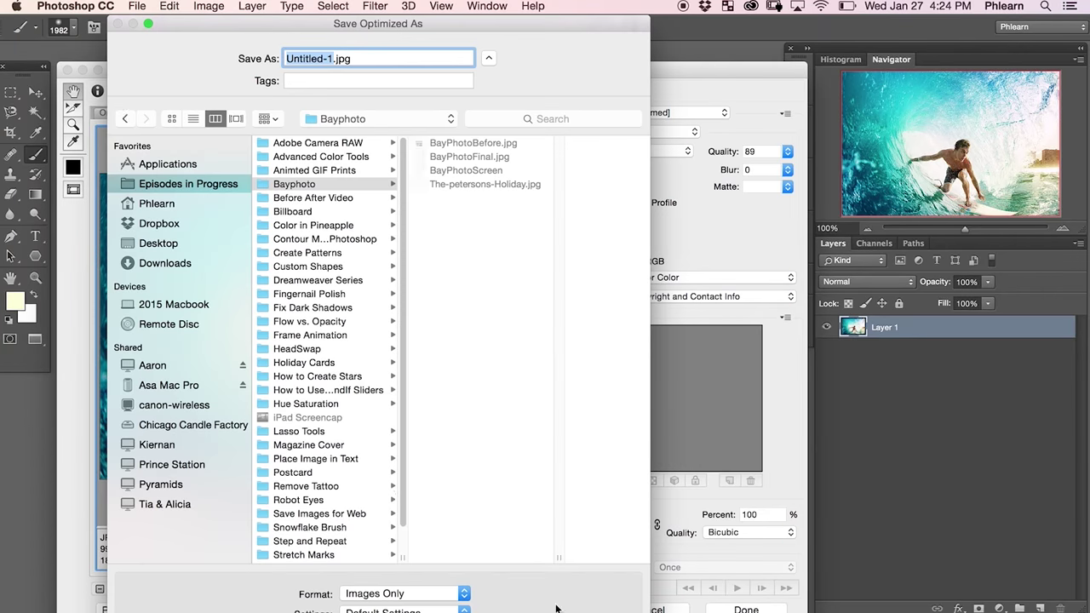
Step: Save the optimized JPEG in the Bayphoto folder under the name rf_1200
type("rf_1200")
key("Return")
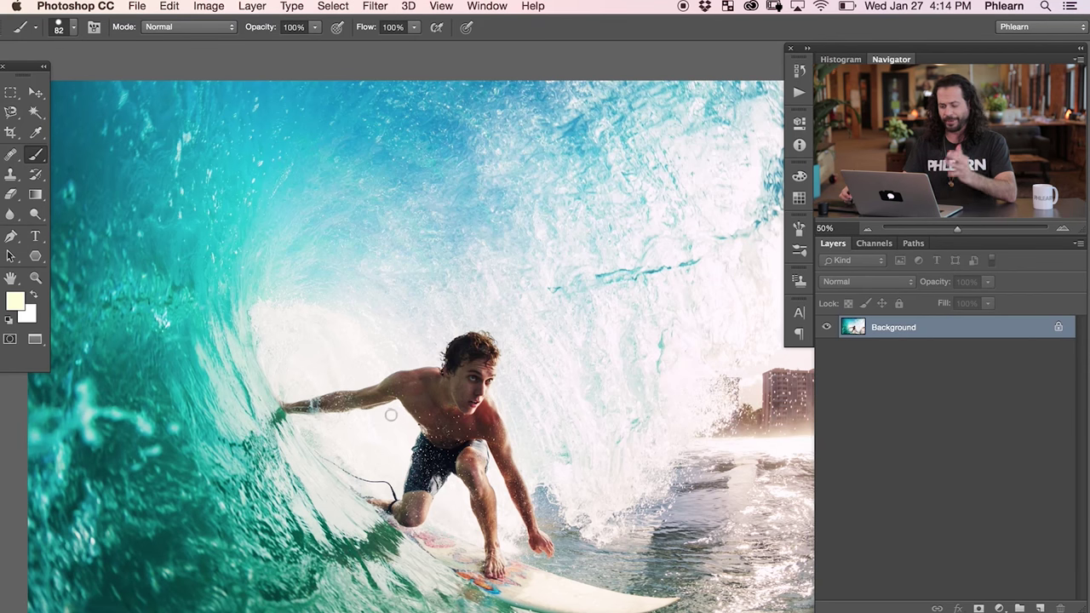
Step: Add a Color Balance adjustment layer above the Background with the midtones' Yellow–Blue value at +54
left_click_drag(506, 450, 490, 447)
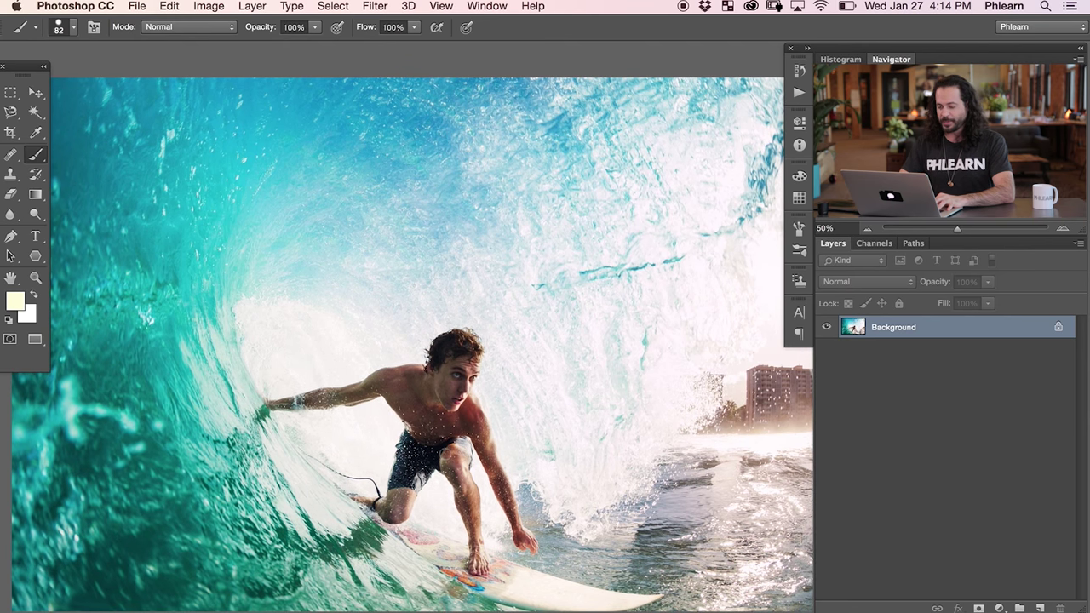
key("super+plus")
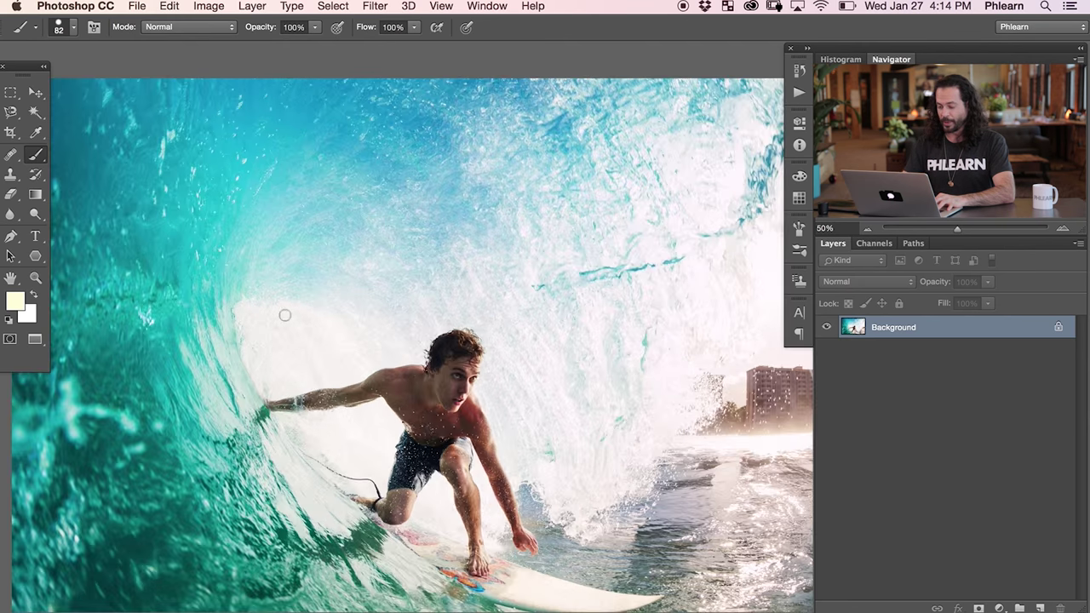
left_click(998, 608)
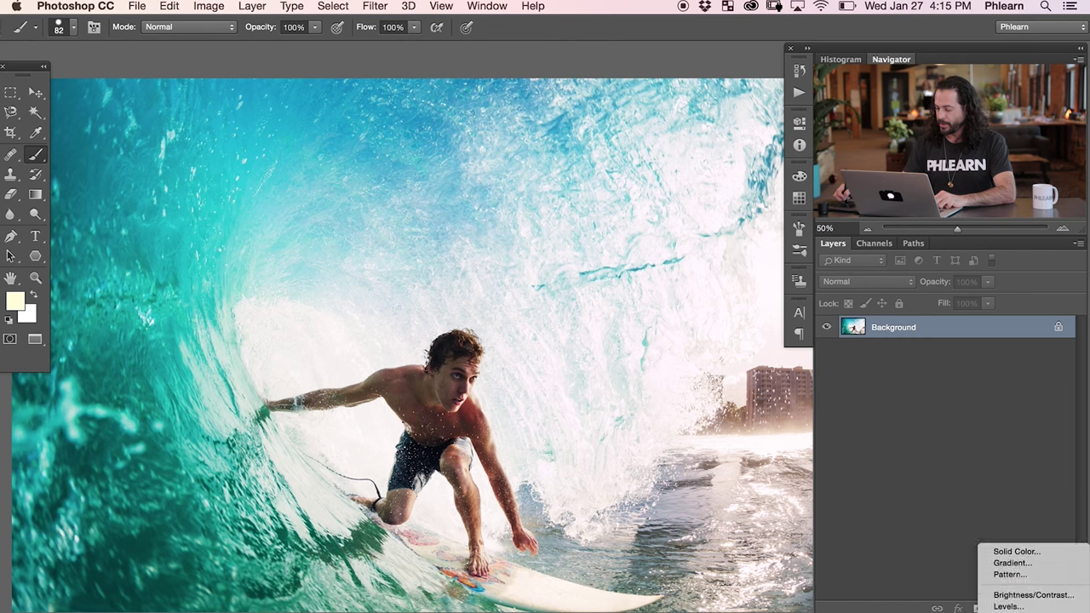
left_click(1023, 603)
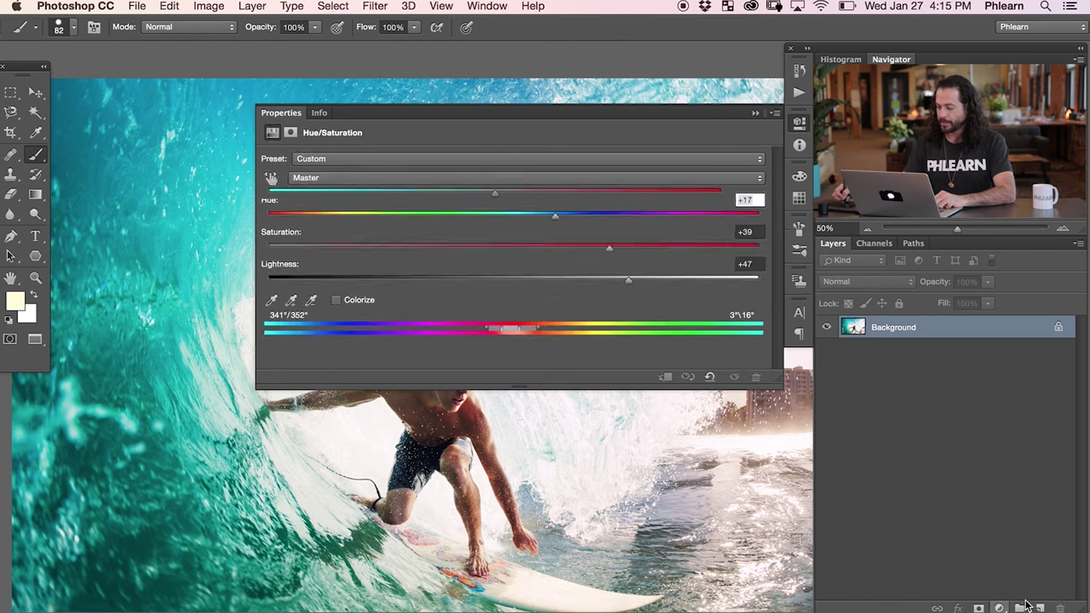
left_click_drag(260, 387, 550, 500)
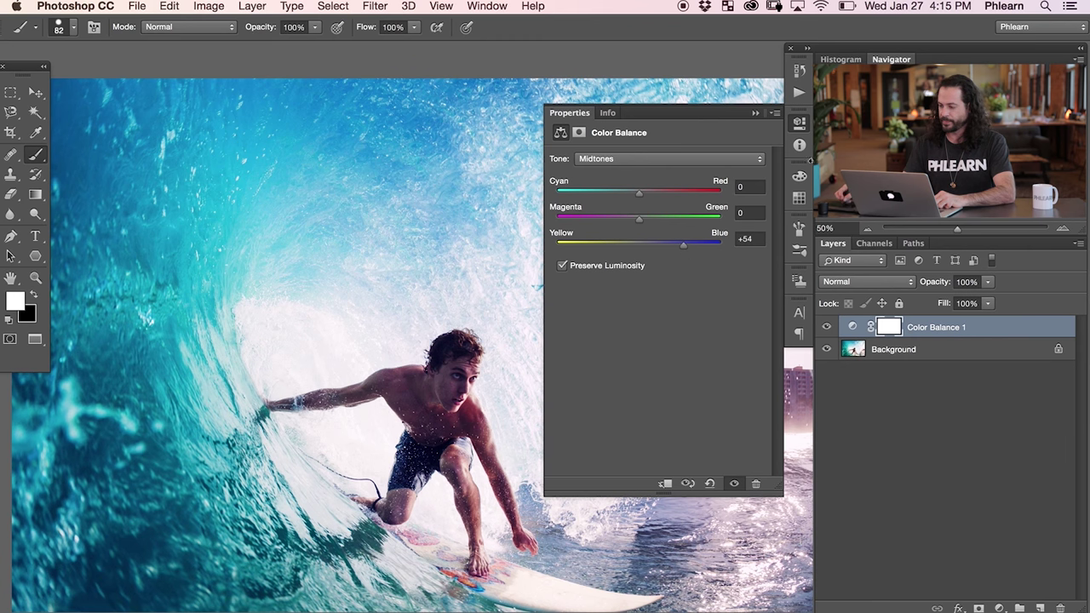
left_click(802, 124)
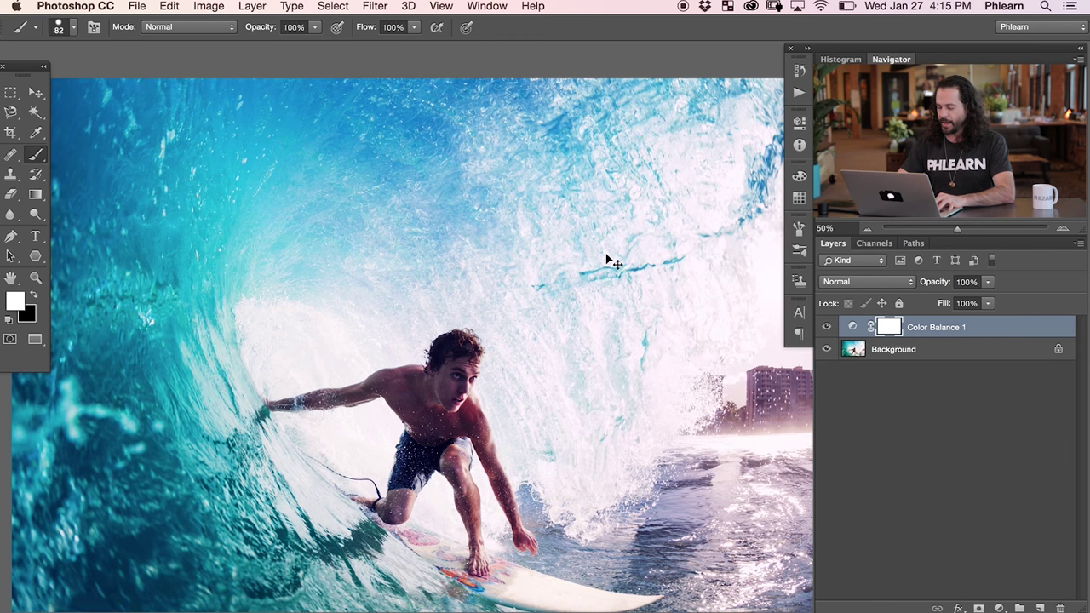
Step: Invert the Color Balance 1 mask to black and enlarge the brush to about 2862 px with 0% hardness
key("super+minus")
left_click_drag(380, 220, 359, 305)
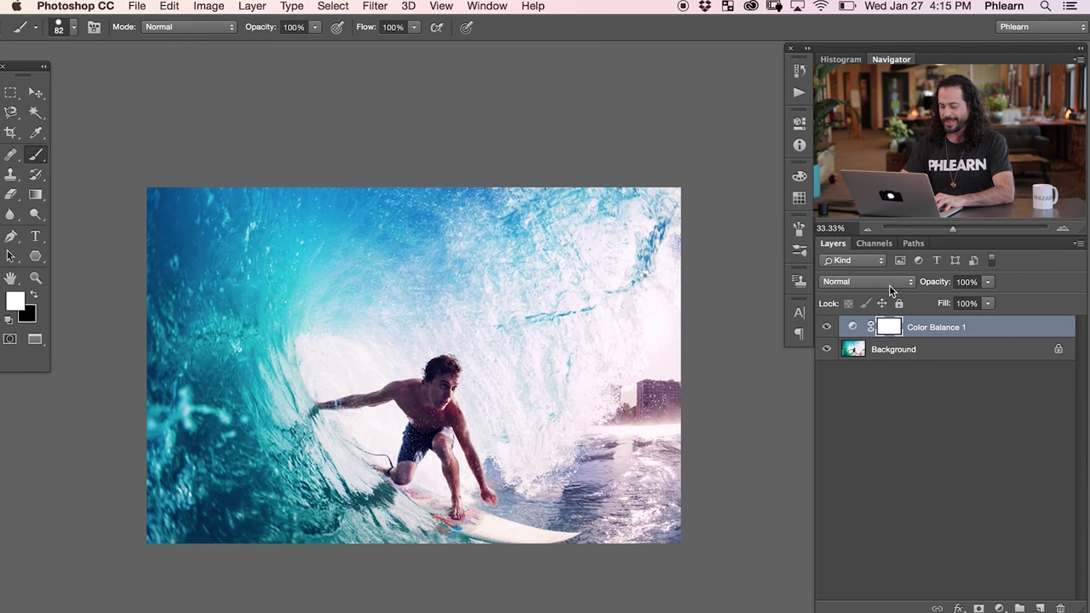
key("super+i")
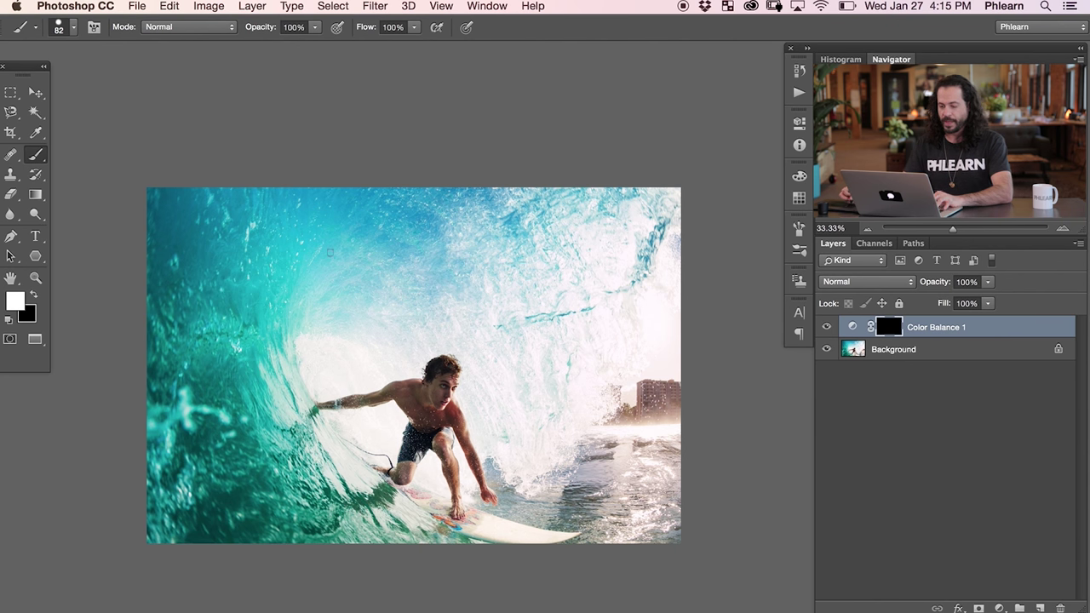
mouse_move(222, 307)
left_mouse_down()
mouse_move(364, 336)
mouse_move(438, 333)
left_mouse_up()
mouse_move(281, 370)
left_mouse_down()
mouse_move(307, 367)
mouse_move(283, 339)
left_mouse_up()
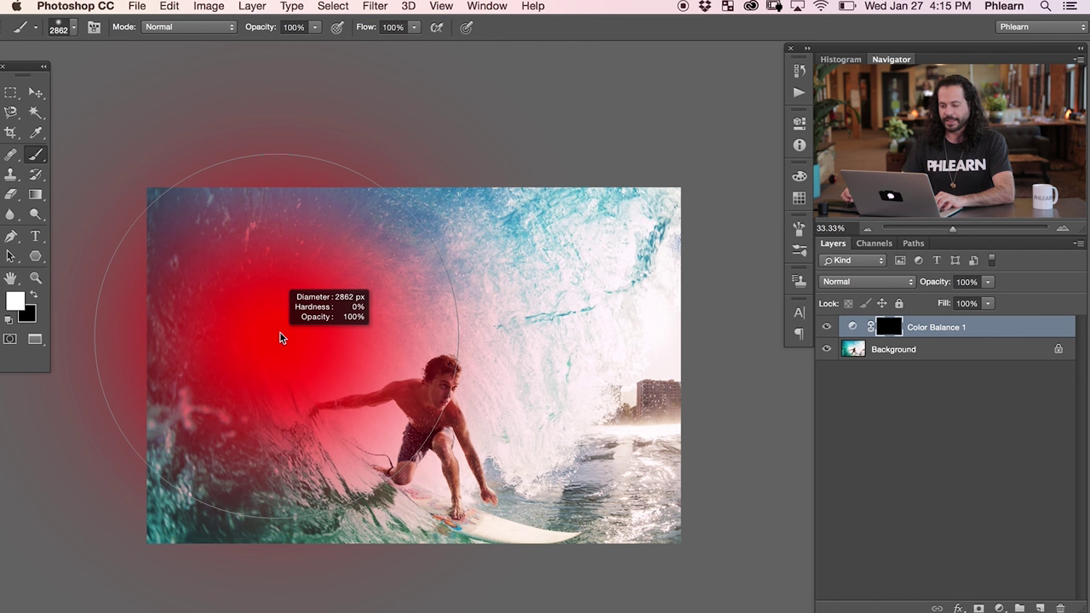
left_click_drag(281, 338, 282, 337)
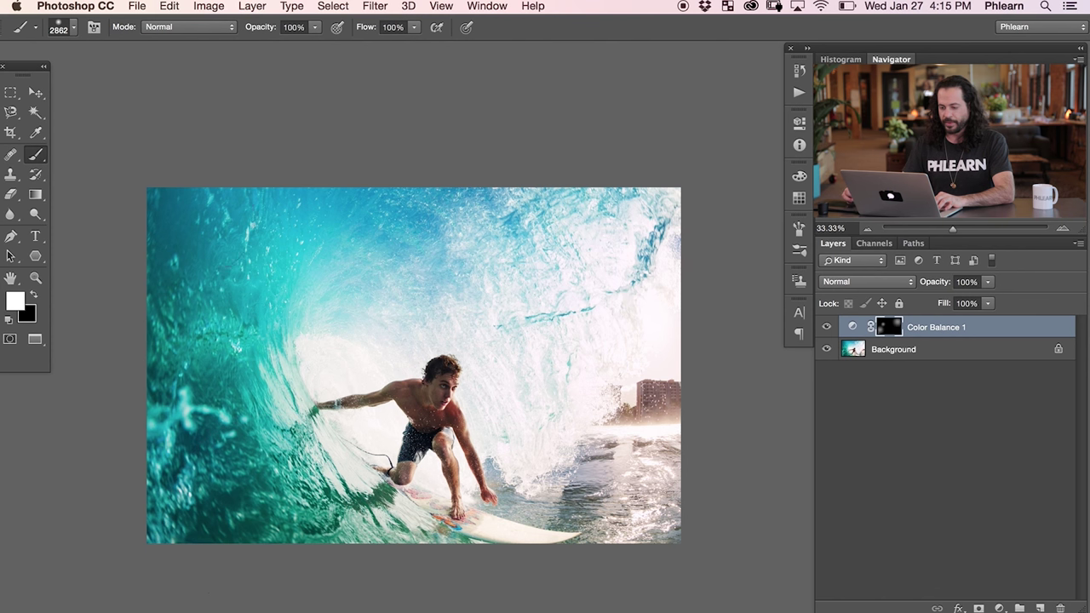
Step: Paint white on the Color Balance 1 mask over the wave's outer edges with a soft brush, finishing at 2084 px, and switch to black
mouse_move(166, 281)
left_mouse_down()
mouse_move(183, 362)
mouse_move(243, 328)
left_mouse_up()
right_click(298, 345)
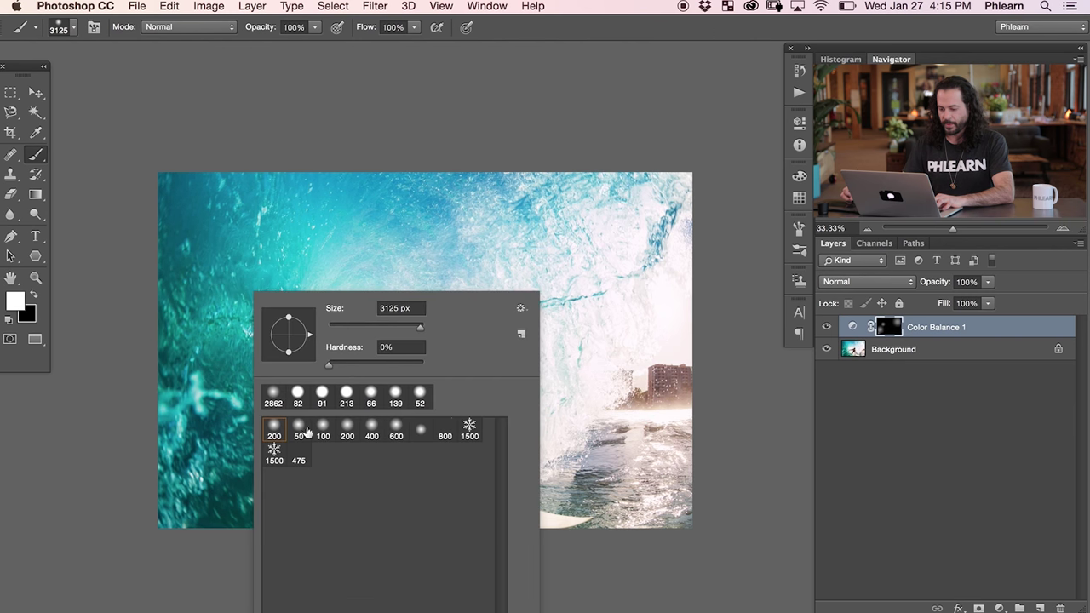
left_click_drag(214, 399, 240, 366)
mouse_move(182, 316)
left_mouse_down()
mouse_move(212, 298)
mouse_move(183, 366)
left_mouse_up()
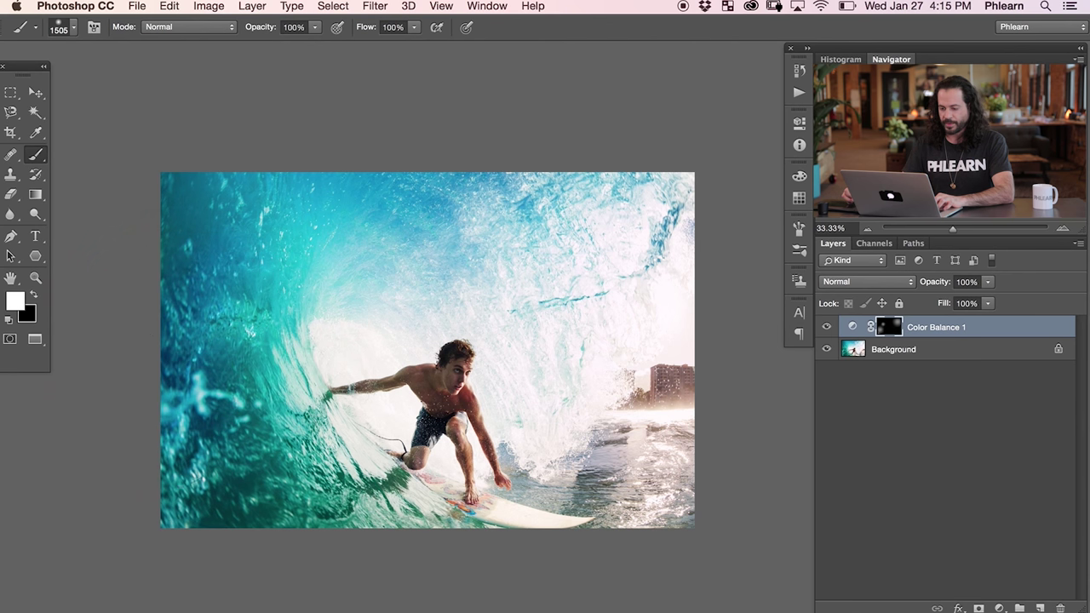
left_click_drag(205, 324, 242, 324)
mouse_move(178, 212)
left_mouse_down()
mouse_move(167, 280)
mouse_move(244, 562)
mouse_move(236, 394)
mouse_move(189, 445)
left_mouse_up()
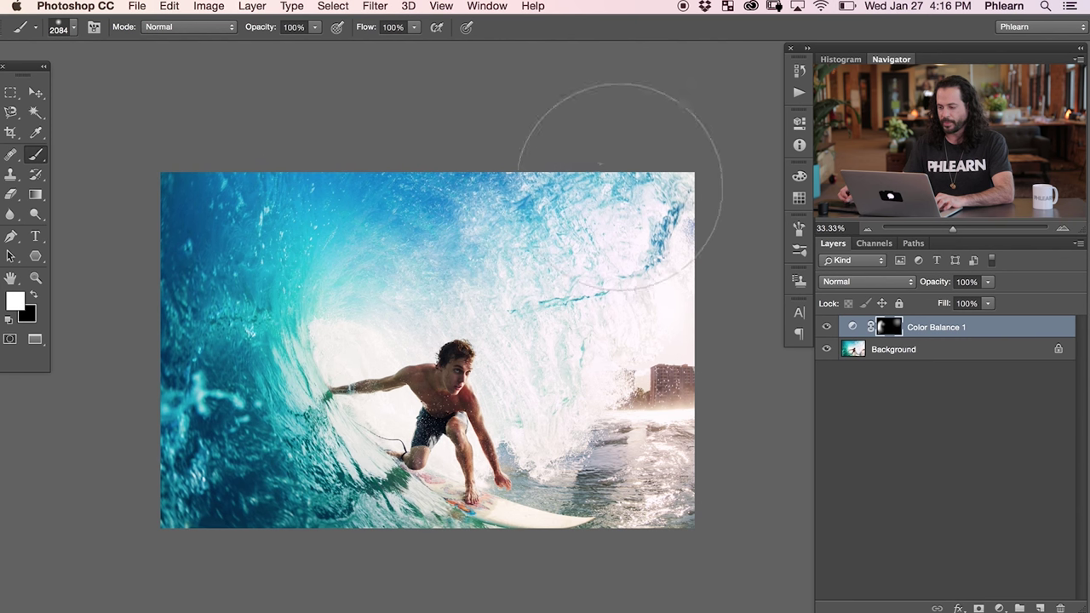
key("x")
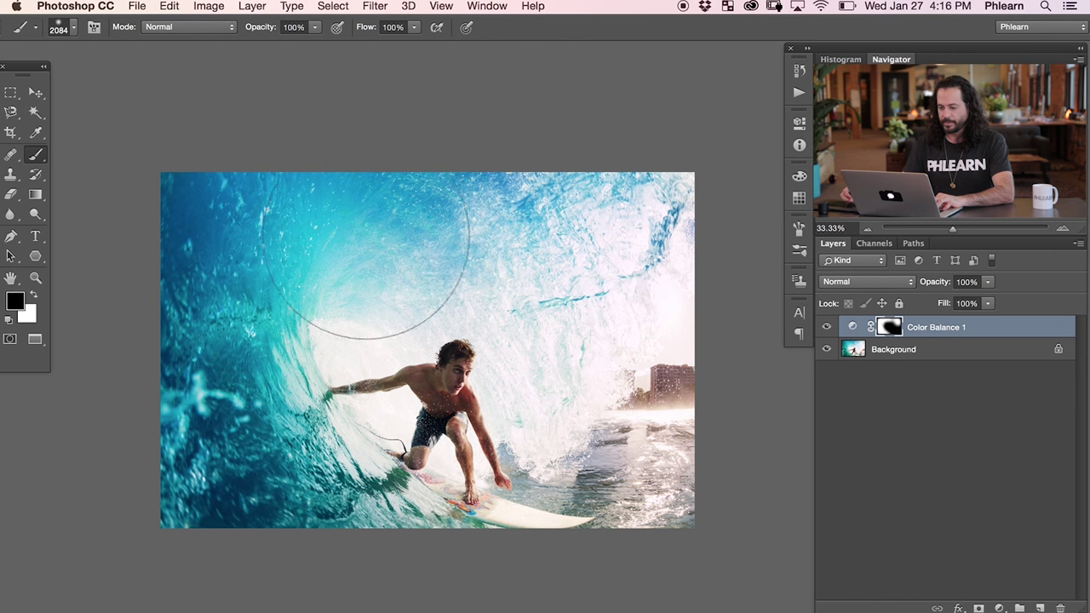
Step: Toggle the visibility of Color Balance 1 to compare the wave with and without the blue tint
left_click(826, 327)
left_click(825, 327)
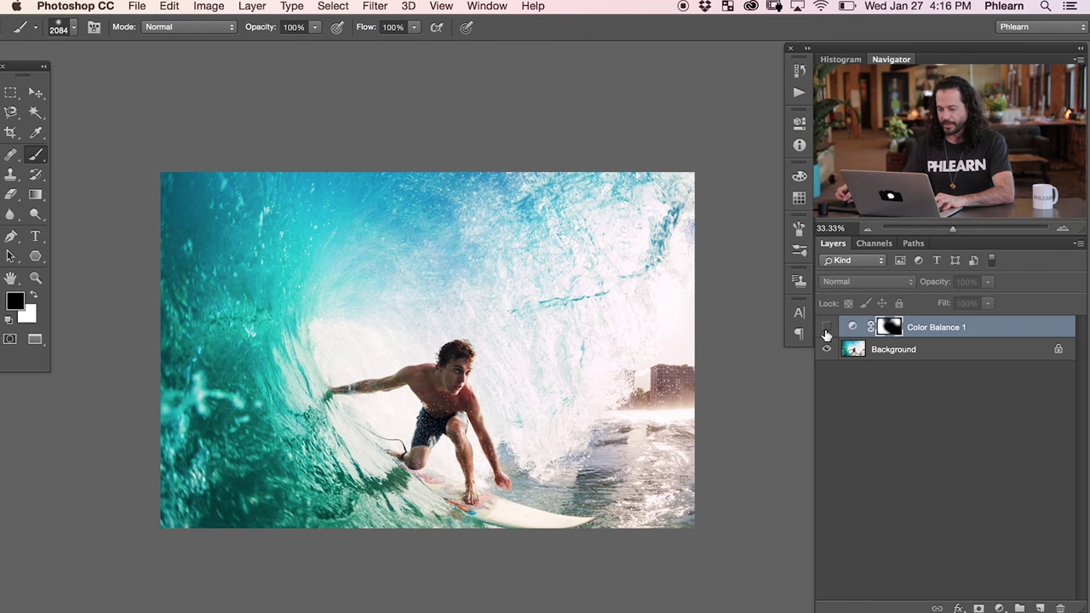
left_click(826, 327)
left_click(826, 326)
left_click_drag(510, 441, 485, 452)
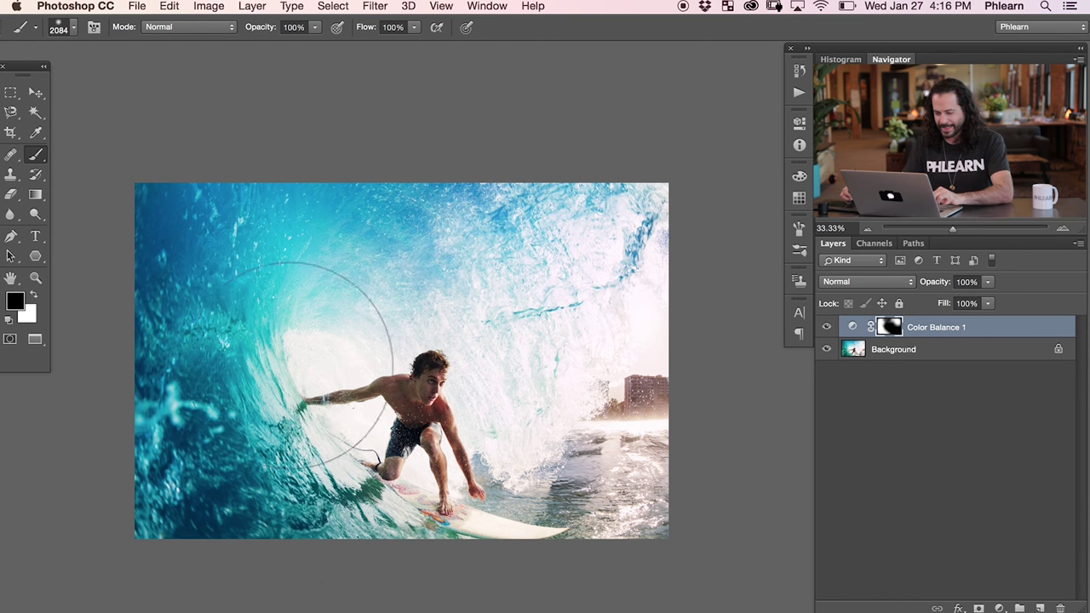
Step: Add a second Color Balance layer with midtones at -47 Cyan–Red and +49 Magenta–Green, and compare it on and off
left_click(999, 608)
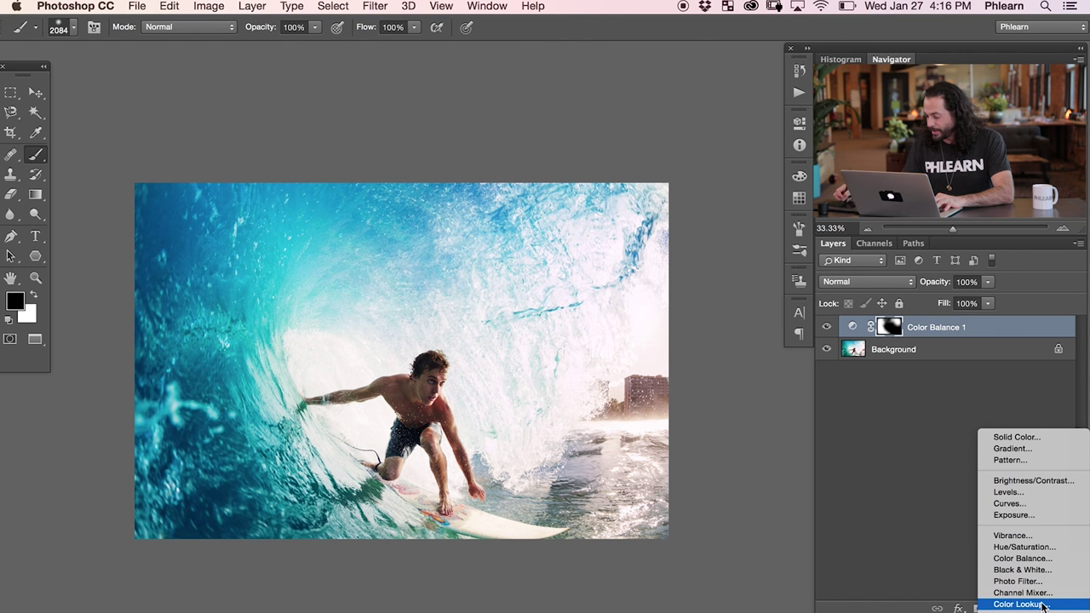
left_click(1031, 558)
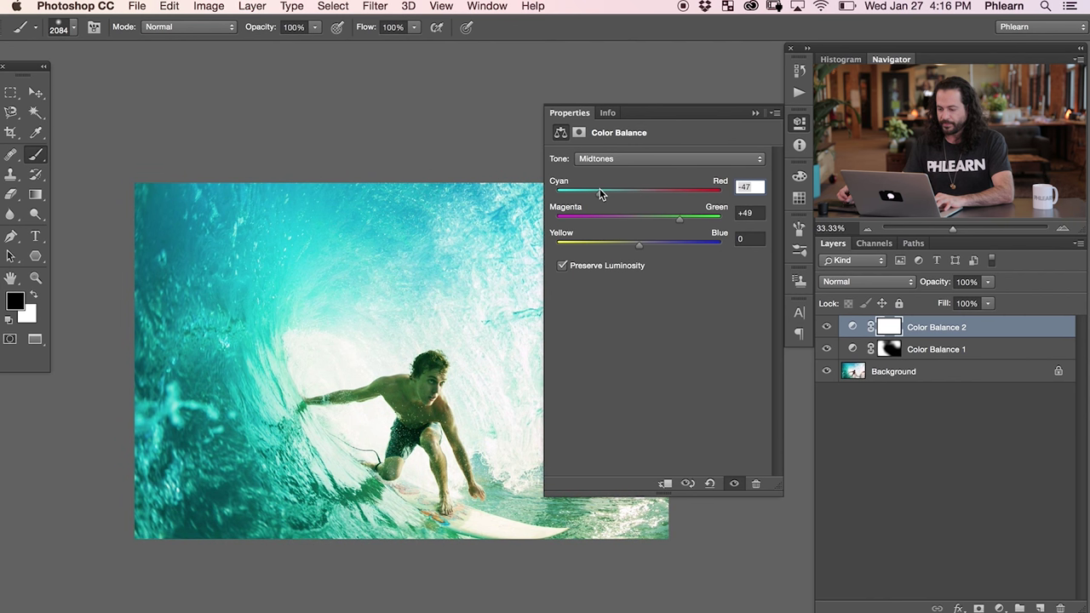
left_click(801, 123)
left_click(826, 327)
left_click(826, 326)
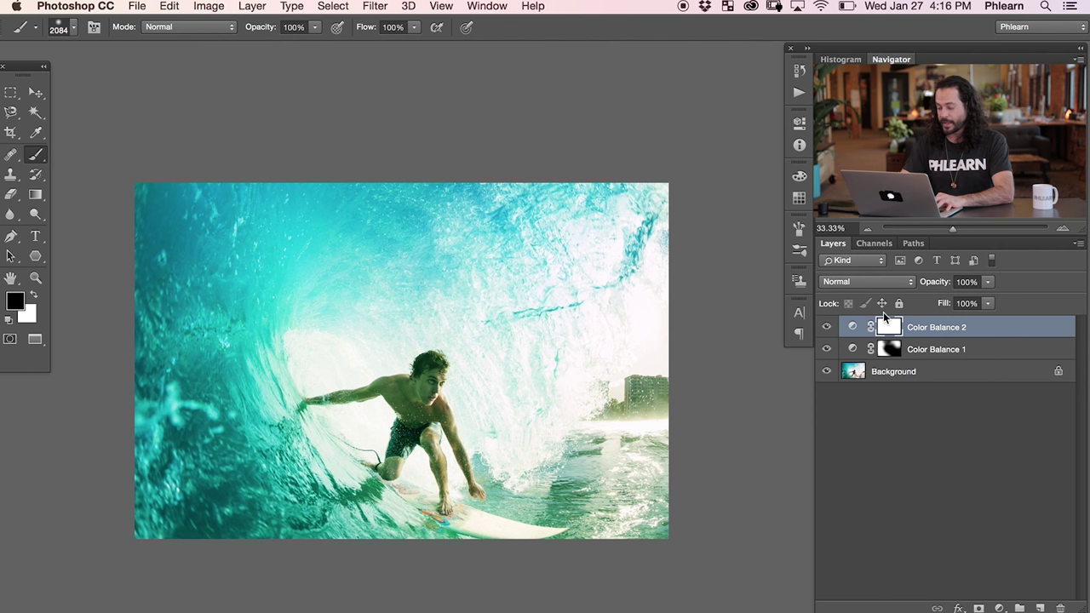
Step: Invert the Color Balance 2 mask to black and paint white over the wave's inner curve and the water behind the surfboard
key("super+i")
key("x")
mouse_move(264, 460)
left_mouse_down()
mouse_move(375, 528)
mouse_move(298, 489)
mouse_move(226, 399)
mouse_move(245, 326)
mouse_move(247, 487)
mouse_move(213, 383)
left_mouse_up()
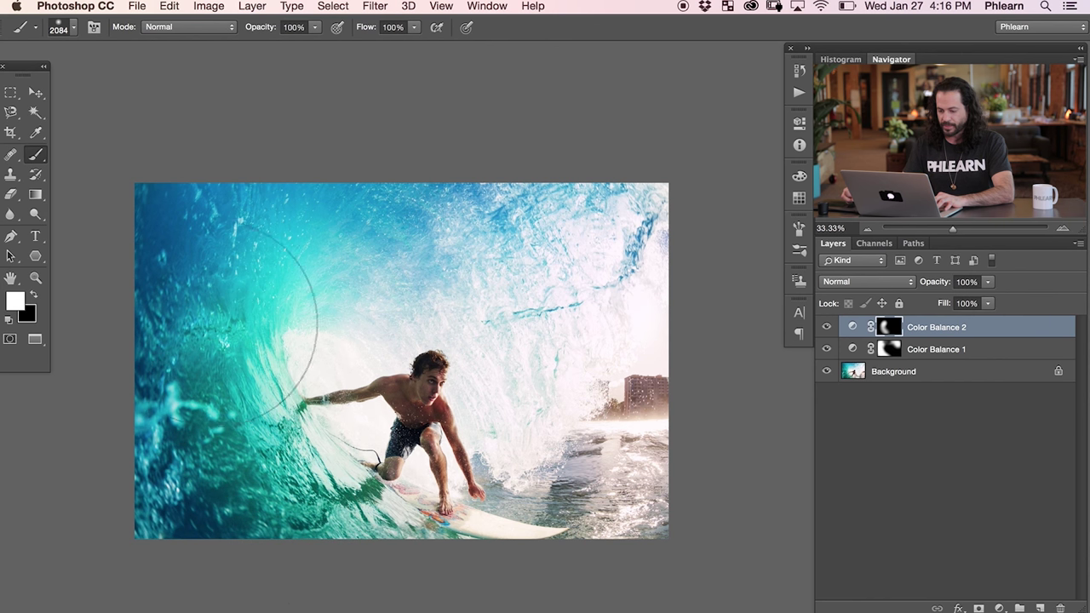
mouse_move(528, 402)
left_mouse_down()
mouse_move(568, 426)
mouse_move(572, 480)
mouse_move(679, 468)
mouse_move(548, 490)
mouse_move(528, 459)
mouse_move(511, 503)
left_mouse_up()
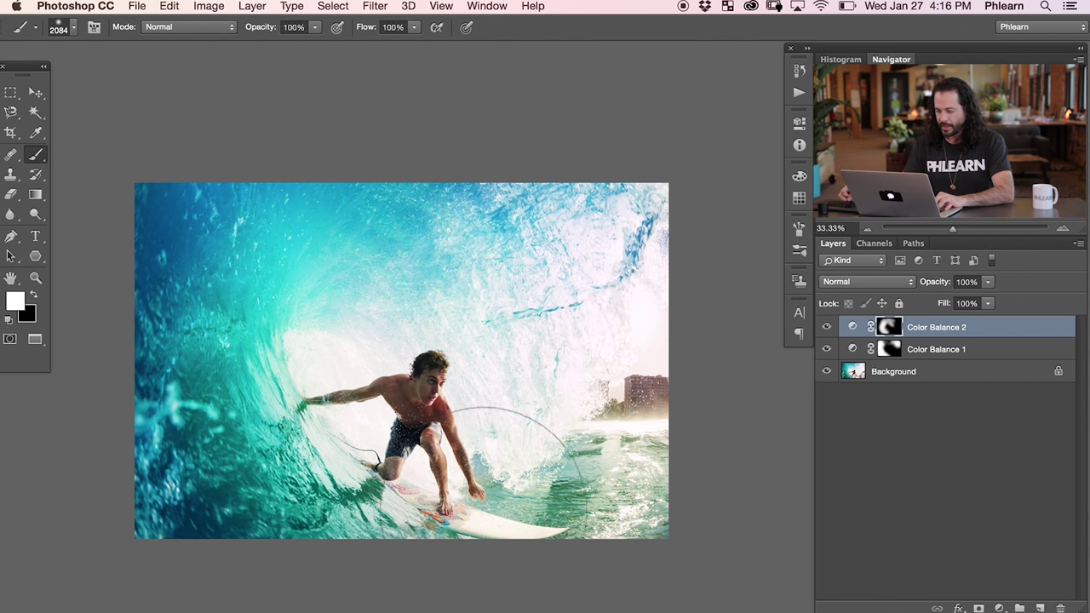
left_click_drag(523, 463, 463, 471)
Step: Refine the Color Balance 2 mask around the surfer and inner wave, alternating black and white with soft brushes from 1192 to 1982 px
key("x")
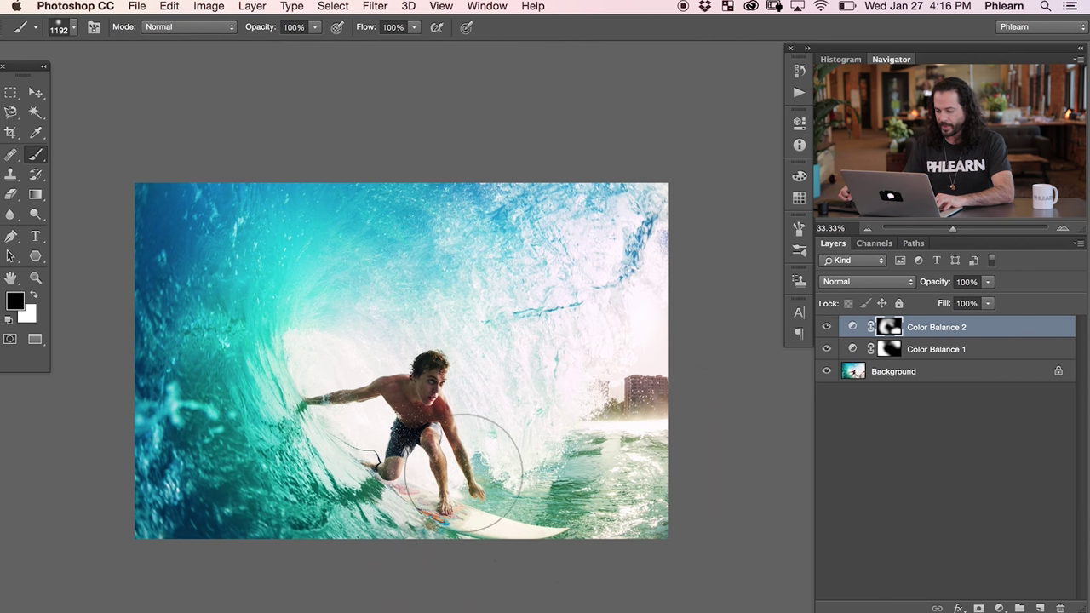
key("x")
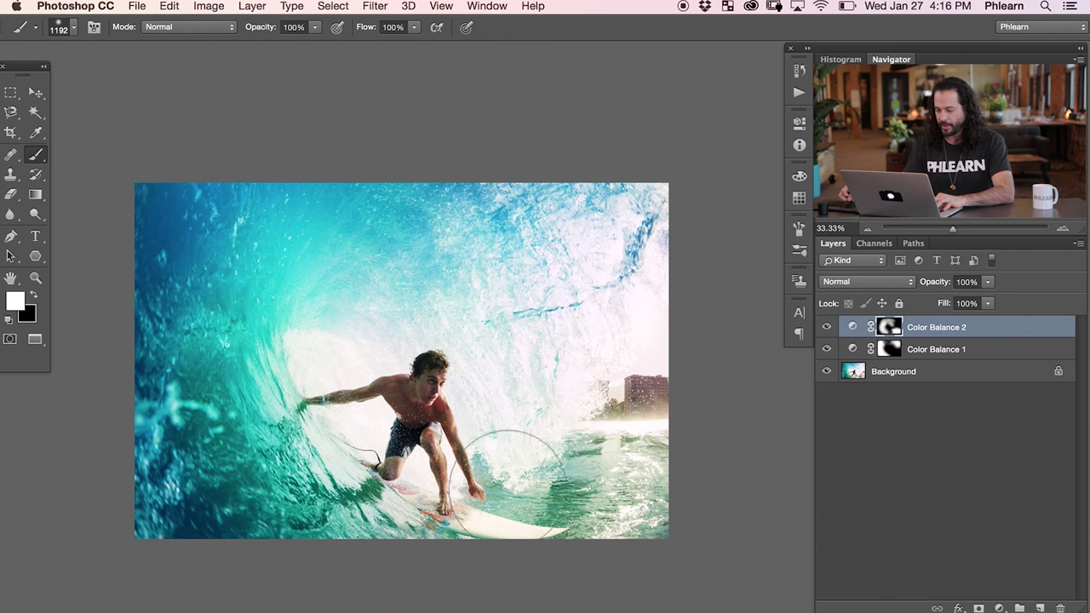
left_click_drag(271, 314, 312, 315)
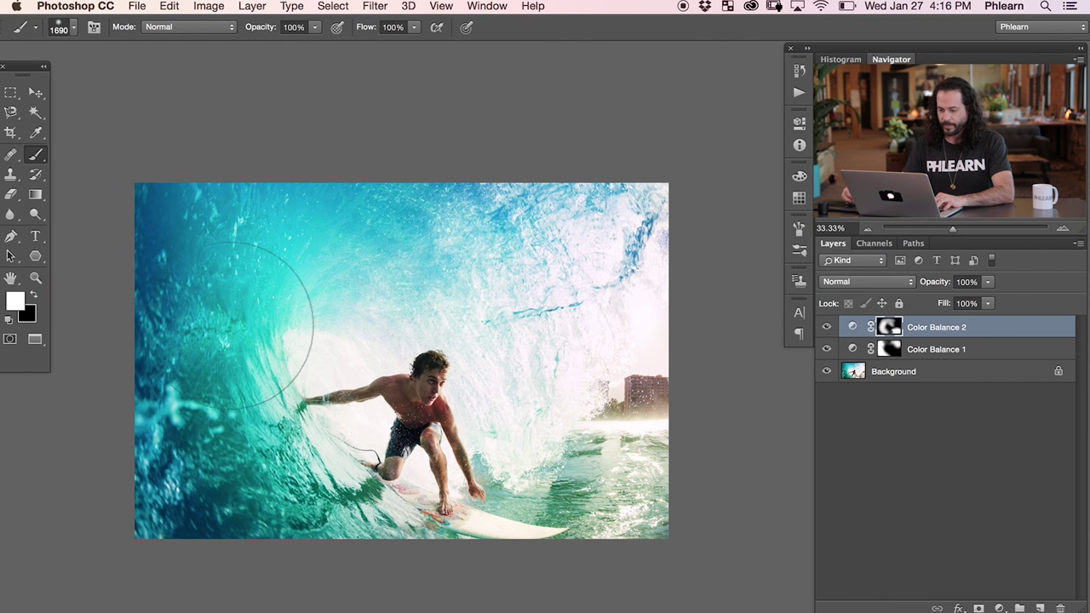
left_click_drag(247, 284, 281, 284)
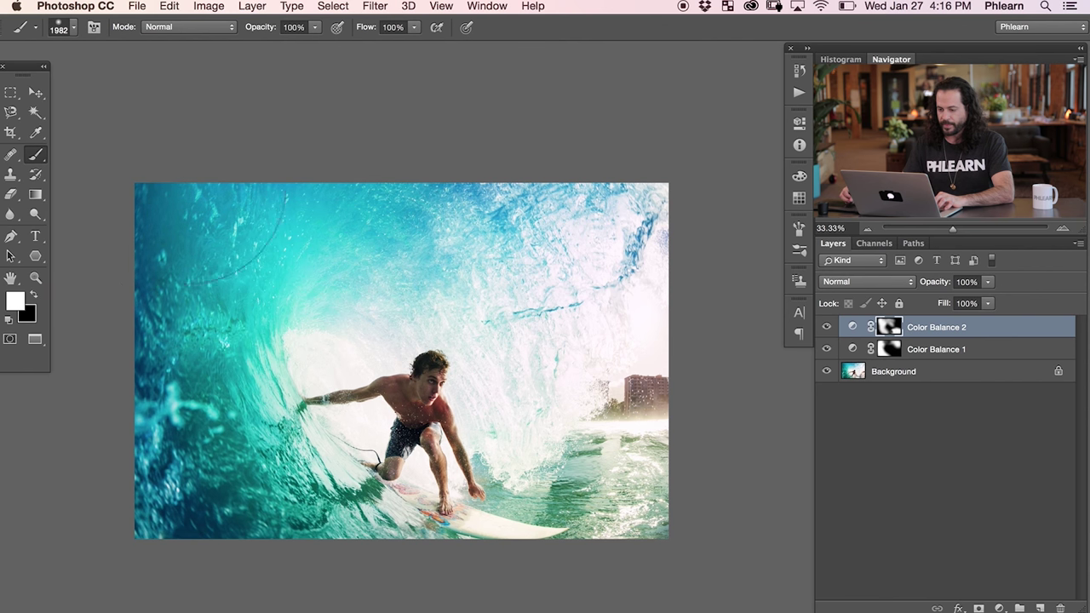
key("x")
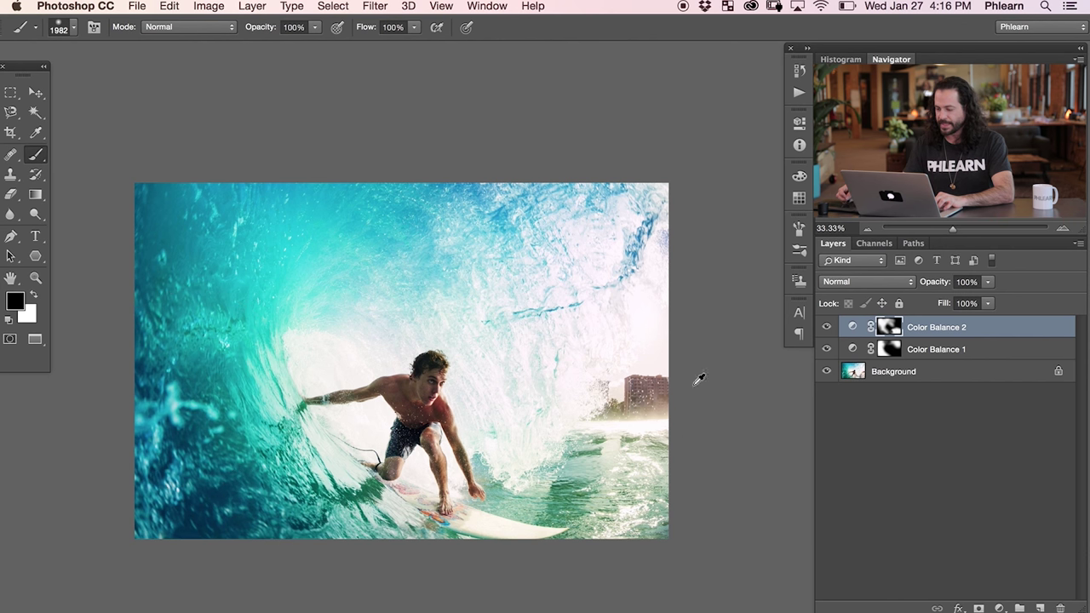
Step: Add a third Color Balance layer with midtones at +54 Cyan–Red and -78 Yellow–Blue
left_click(1000, 608)
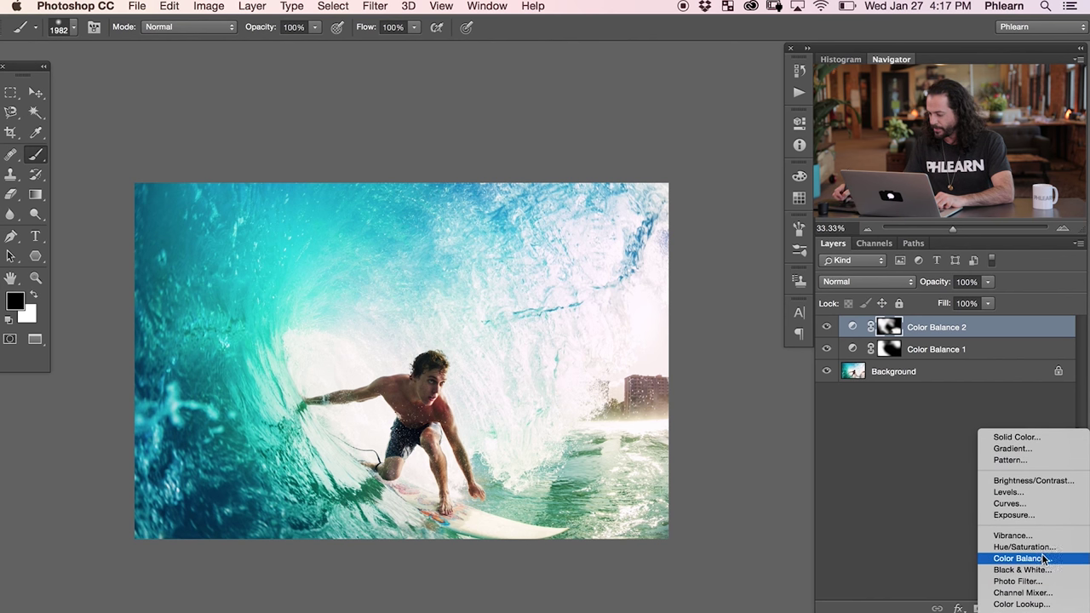
left_click(1006, 556)
scroll(474, 316, "right", 10)
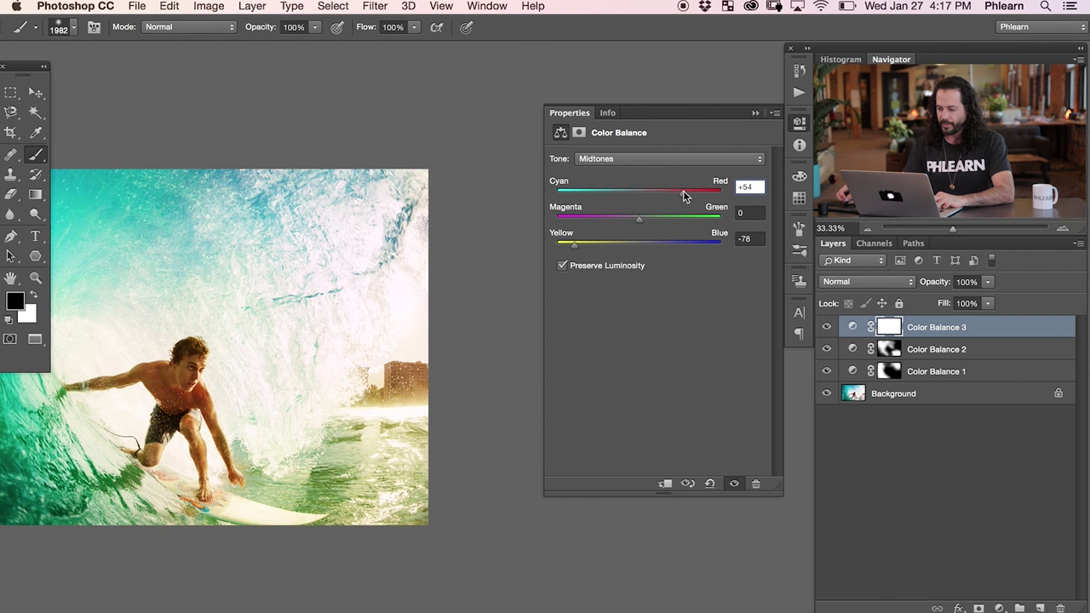
left_click(800, 144)
scroll(474, 292, "left", 10)
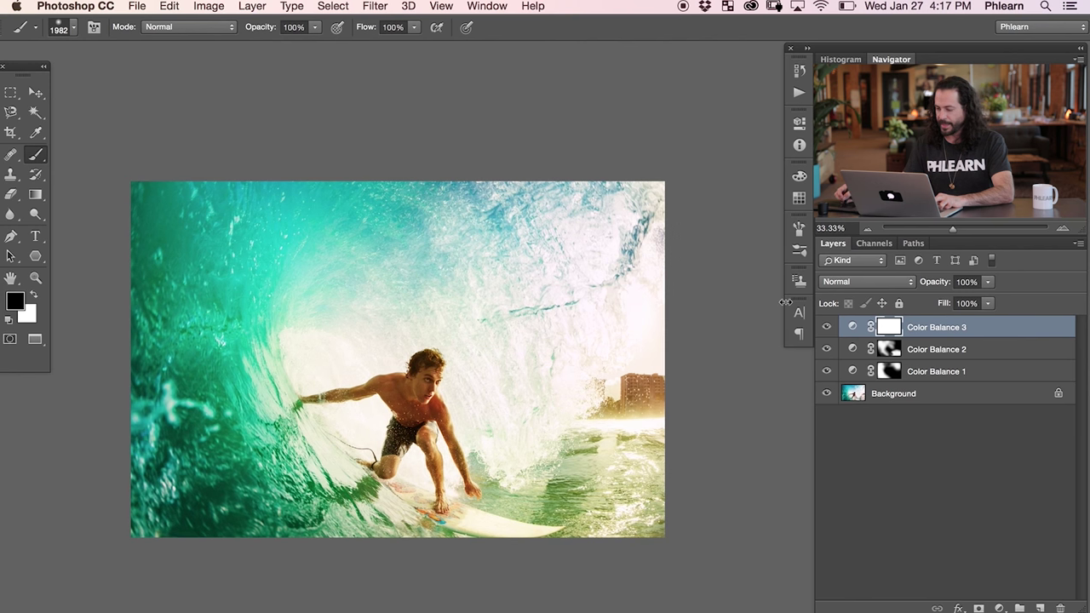
Step: Invert the Color Balance 3 mask to black and paint white over the buildings and horizon at 30% brush flow
key("ctrl+i")
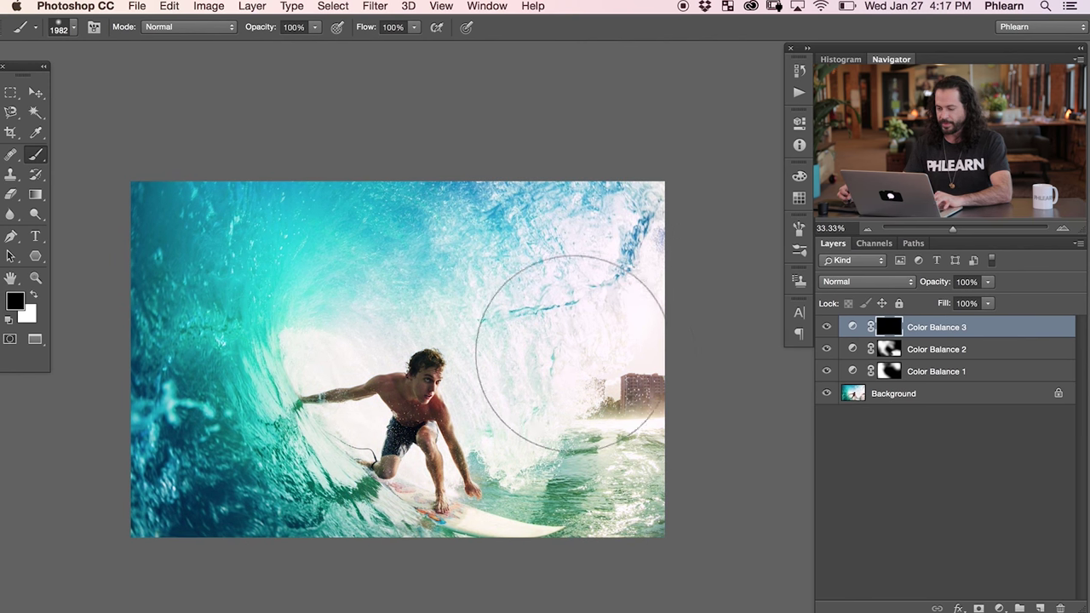
key("x")
key("shift+3")
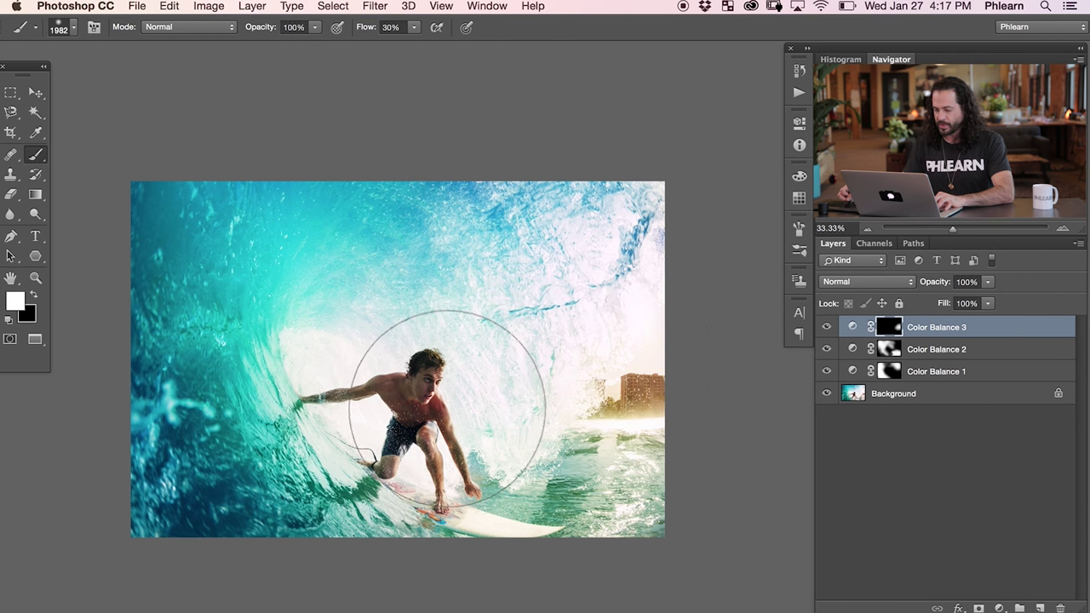
Step: Paint white at 20% brush flow over the surfer and around the horizon on the Color Balance 3 mask, checking the layer on and off
key("shift+2")
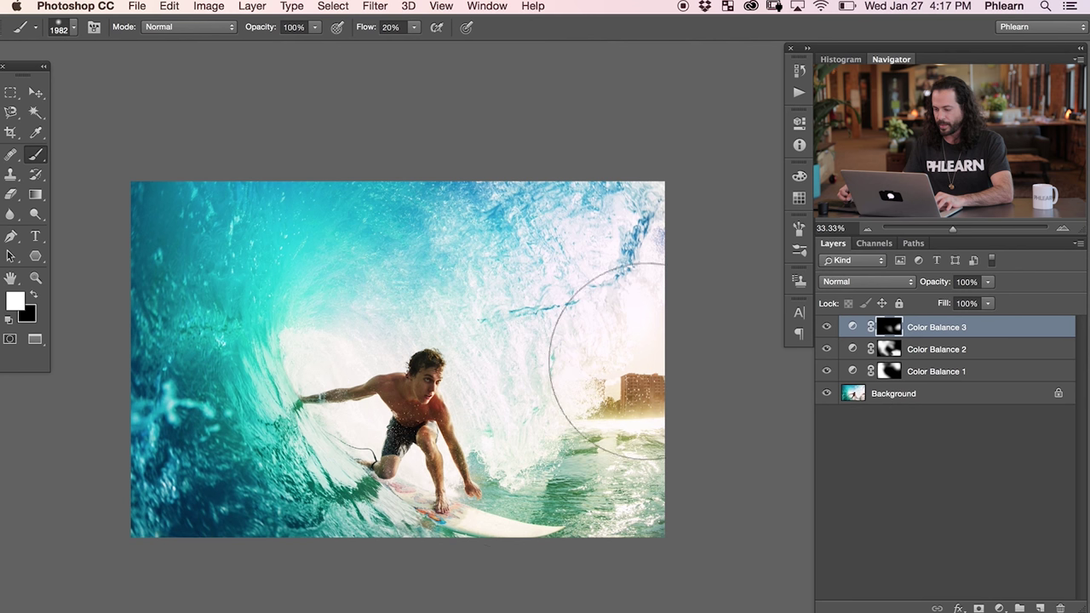
left_click(826, 327)
mouse_move(564, 426)
left_mouse_down()
mouse_move(640, 423)
mouse_move(630, 423)
left_mouse_up()
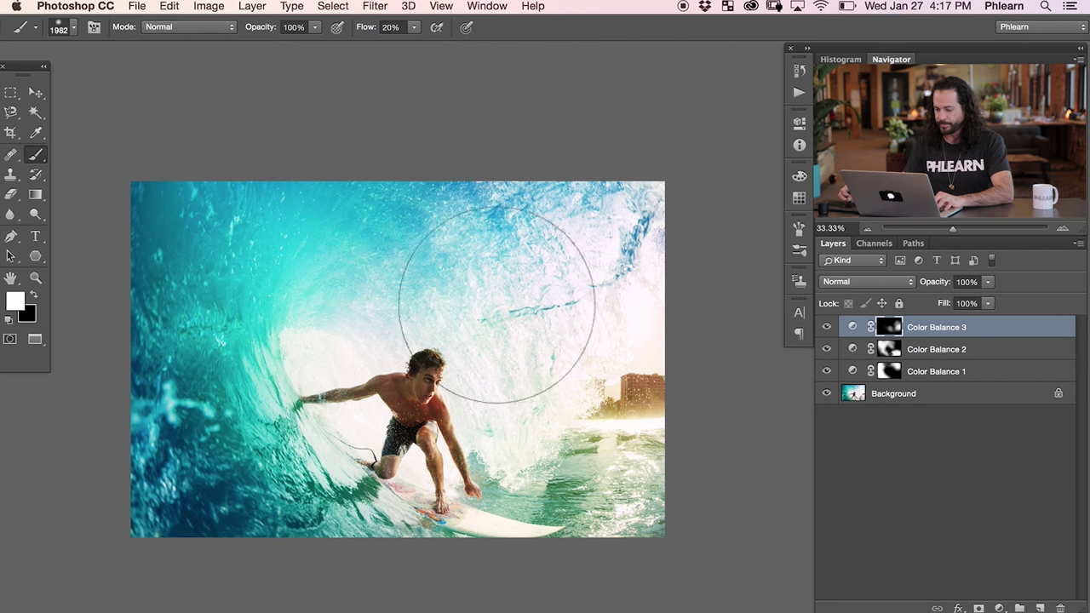
left_click(825, 327)
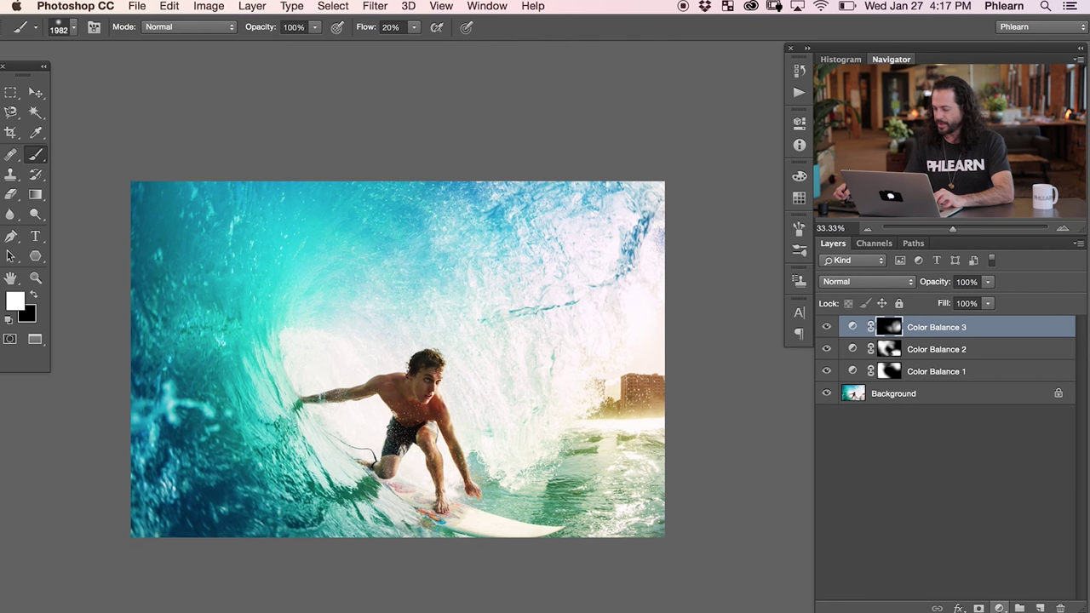
Step: Add a Curves adjustment layer, lifting the shadows from input 33 to output 52 and input 161 to output 174
left_click(998, 607)
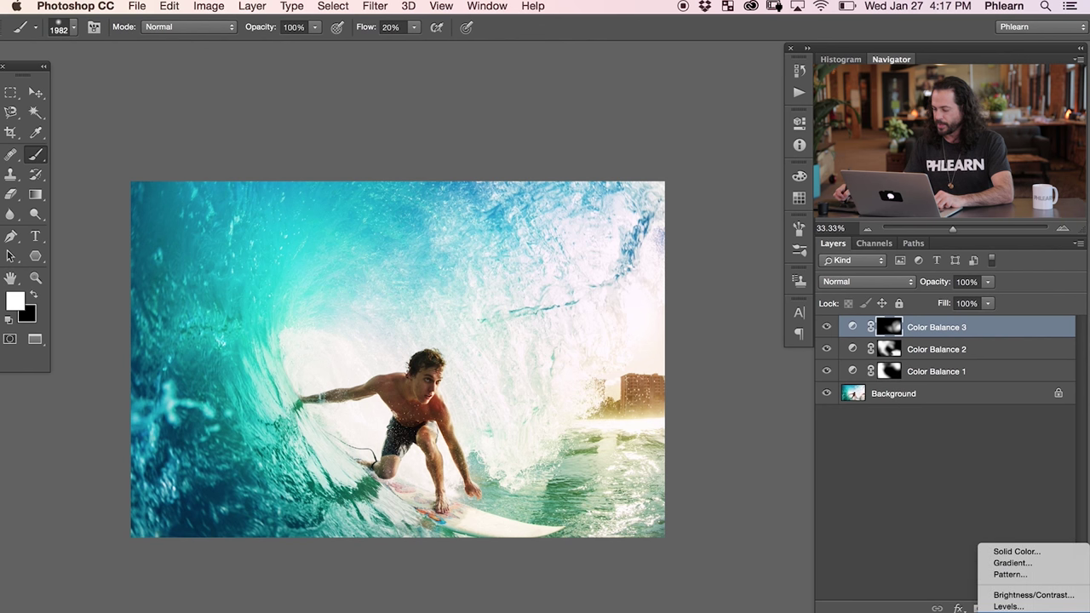
left_click(1009, 611)
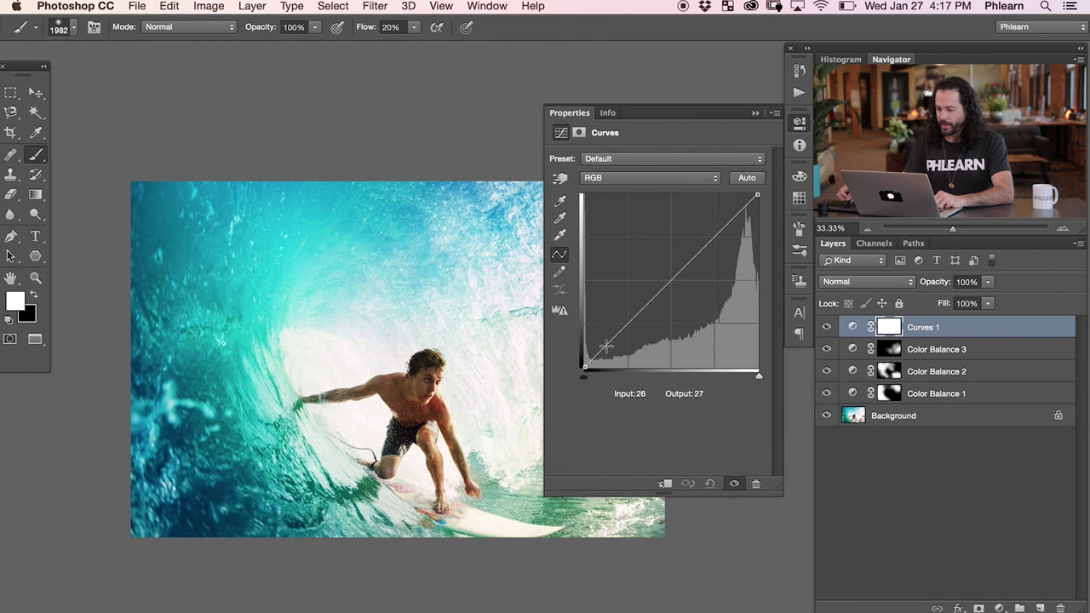
left_click_drag(608, 342, 606, 335)
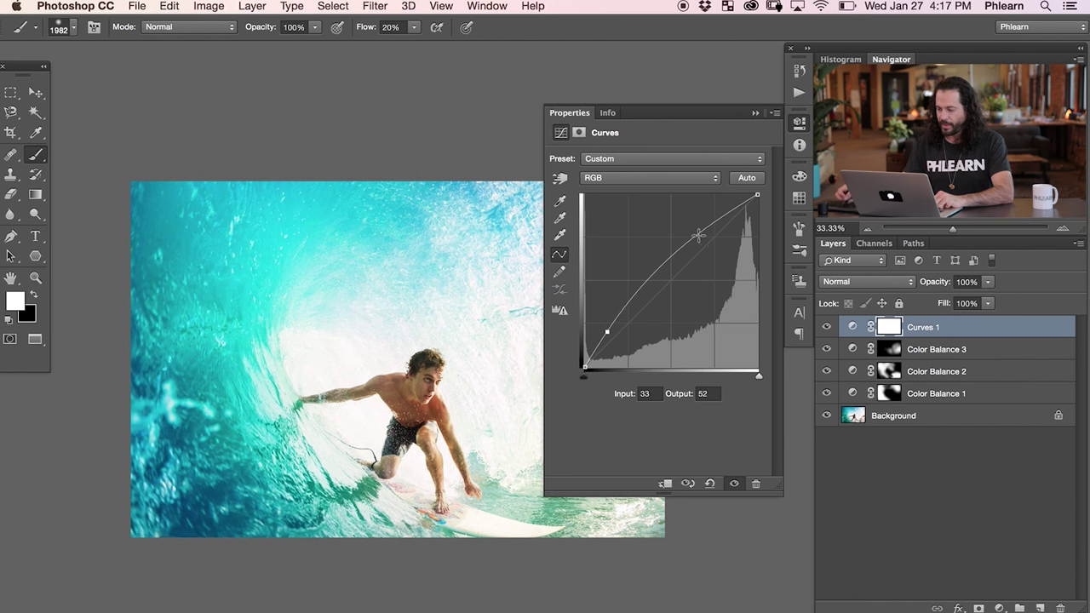
left_click_drag(687, 241, 694, 247)
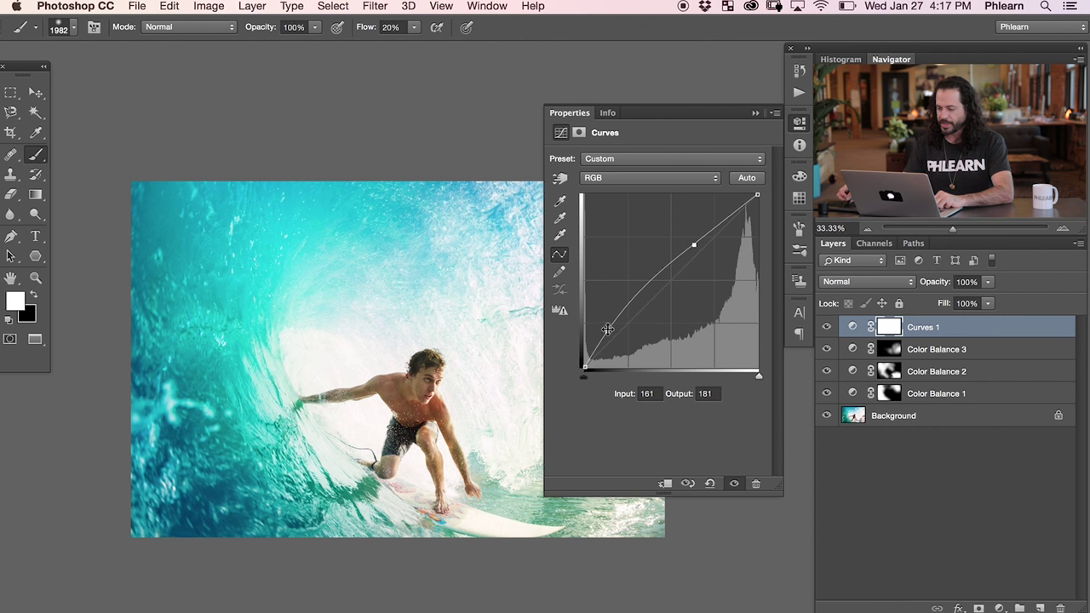
left_click_drag(698, 251, 694, 249)
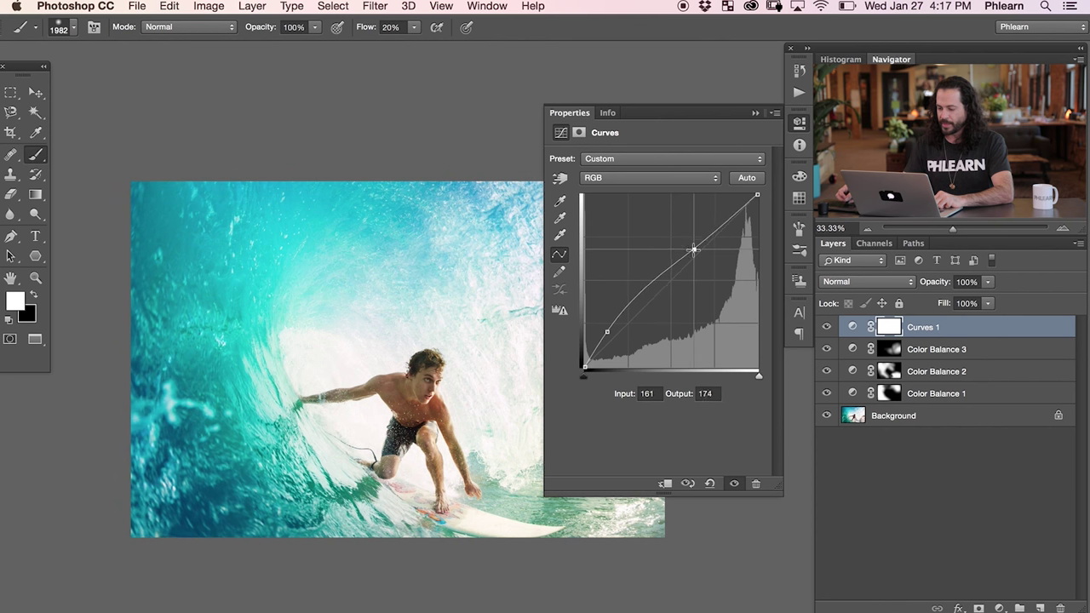
left_click(892, 330)
left_click(794, 235)
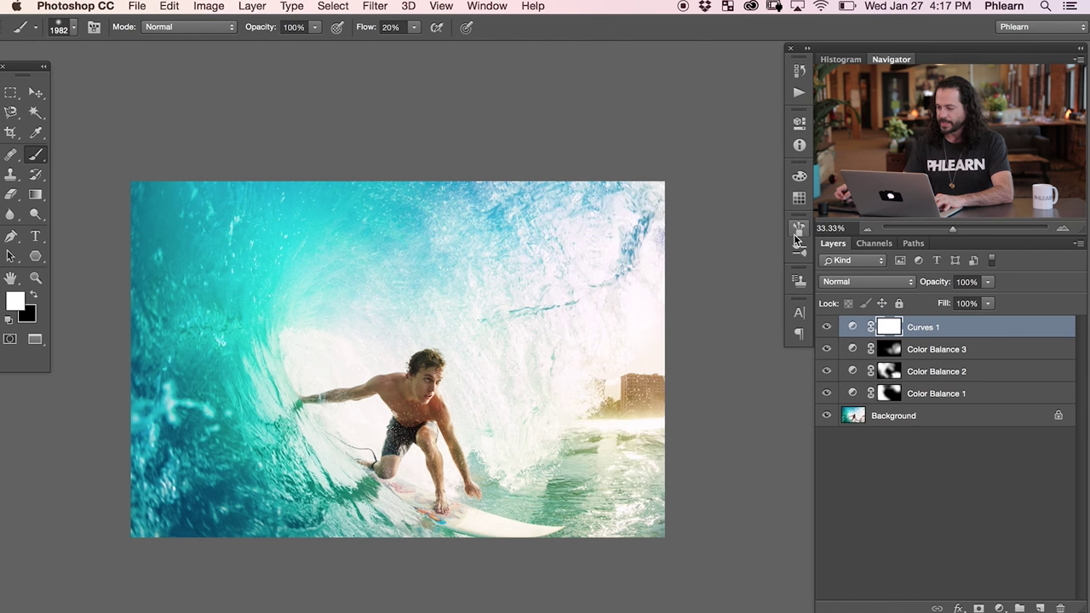
Step: Invert the Curves 1 mask to black, paint white over the surfer at 20% flow, and compare the layer on and off
key("ctrl+i")
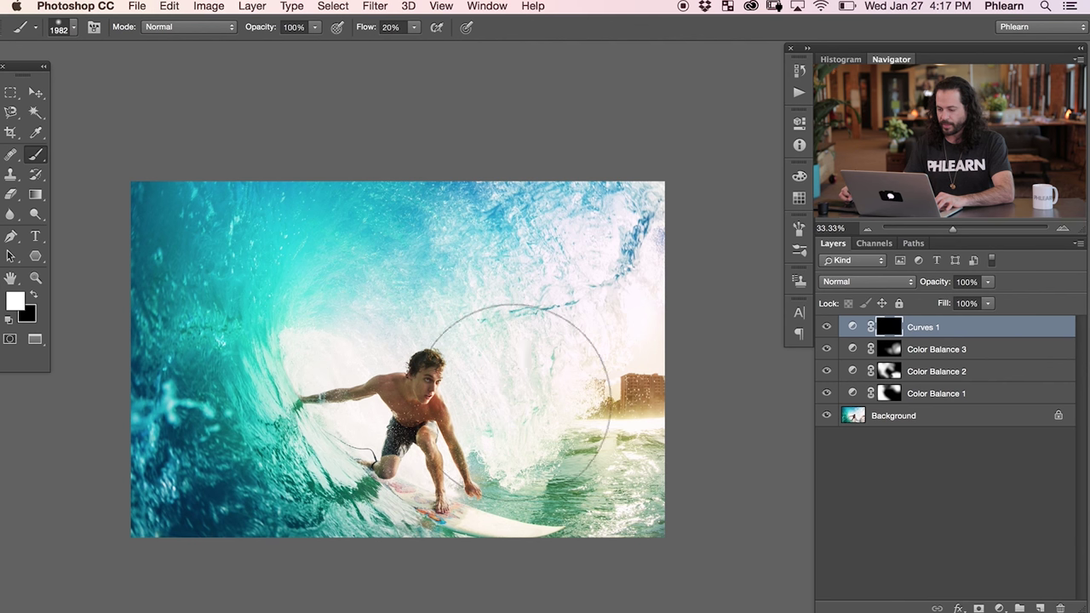
left_click_drag(412, 427, 447, 430)
left_click(826, 327)
left_click(826, 327)
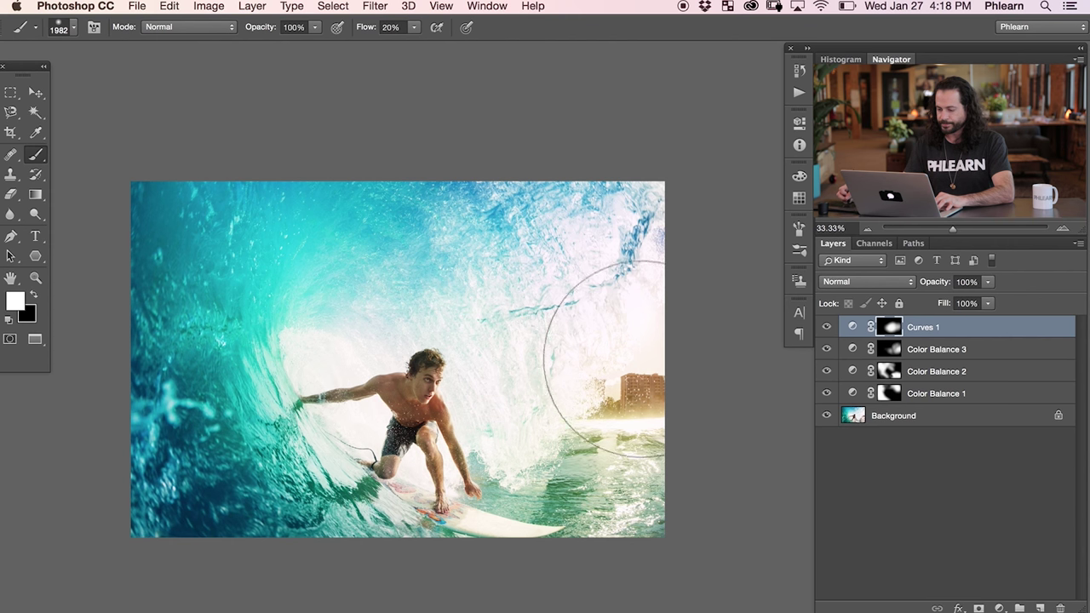
Step: Group the Curves layer and all three Color Balance layers together
key("super+equal")
left_click_drag(396, 390, 500, 390)
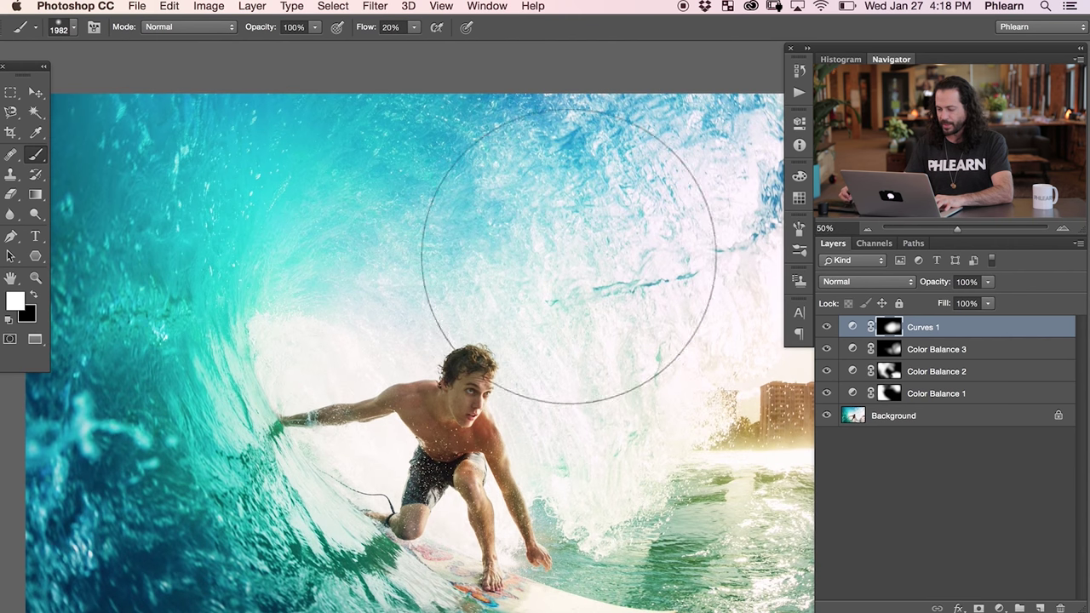
left_click(1008, 397, "shift")
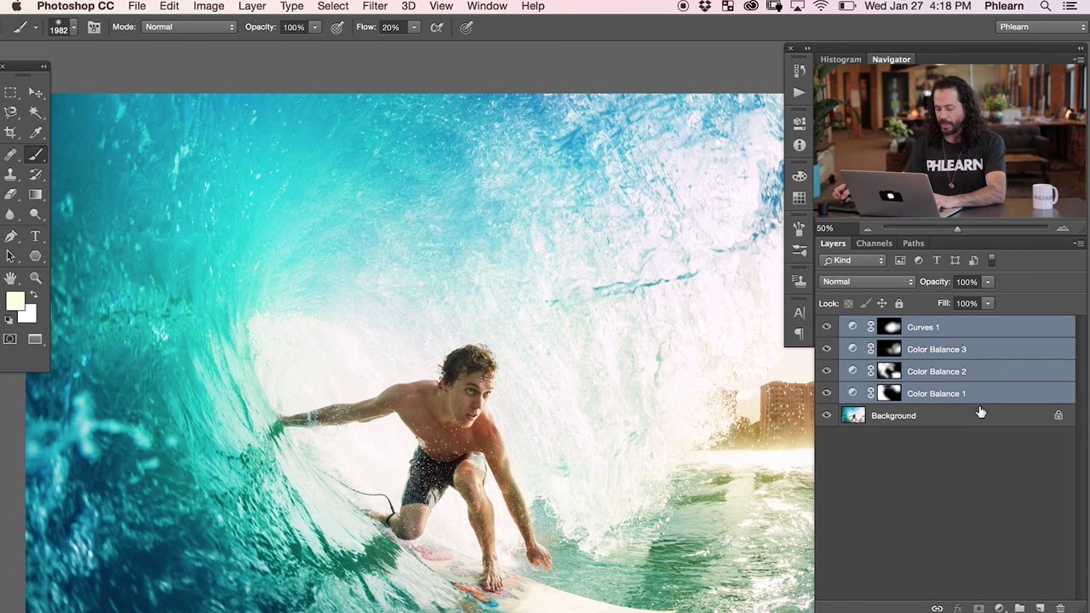
key("super+g")
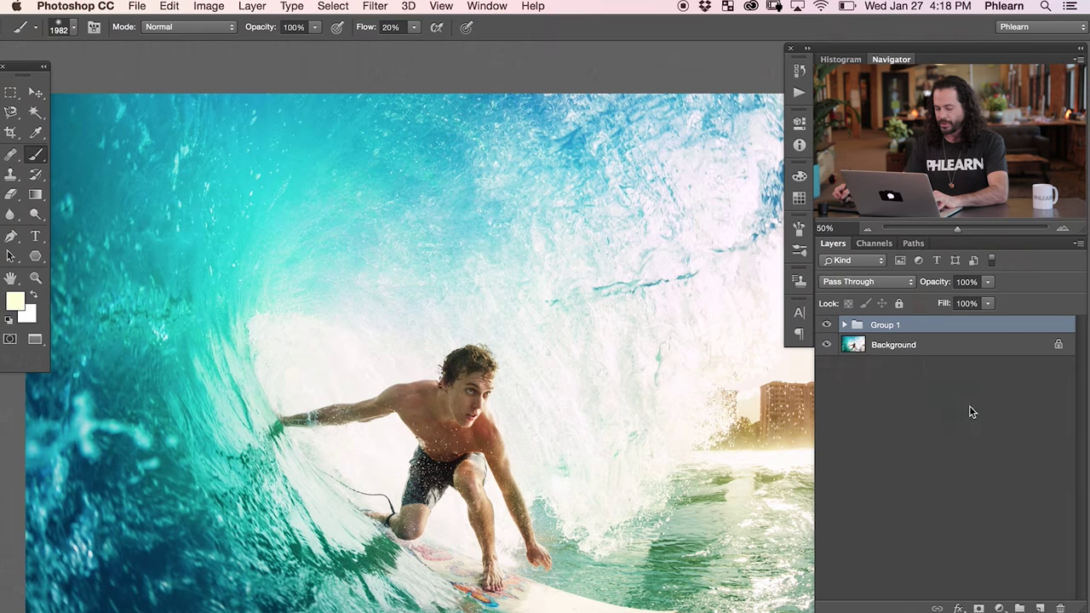
Step: View the photo full screen and compare it with the adjustment group off and on
key("f")
key("super+equal")
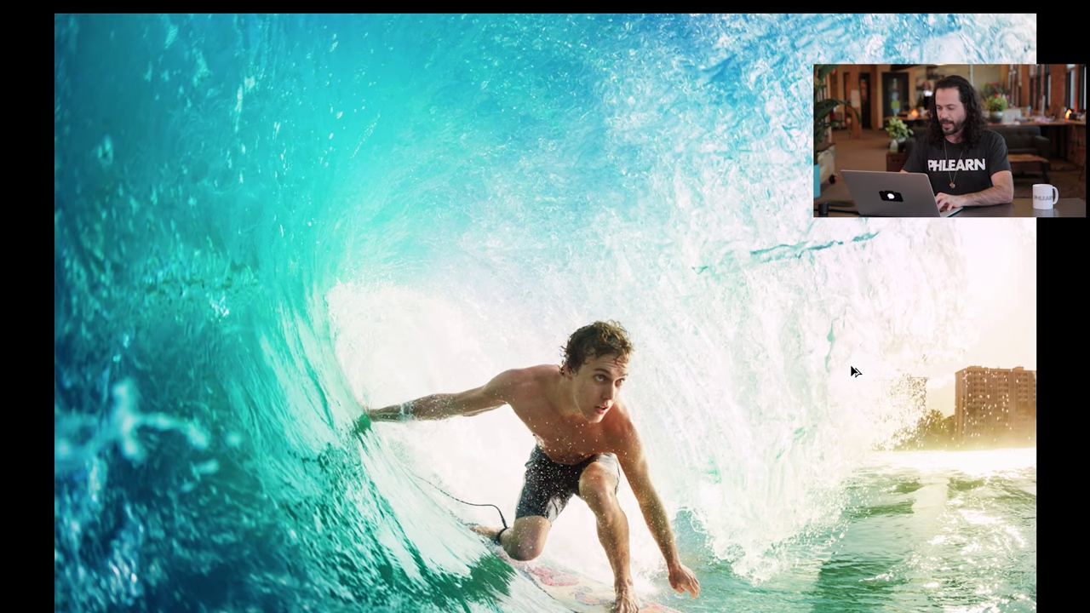
key("super+comma")
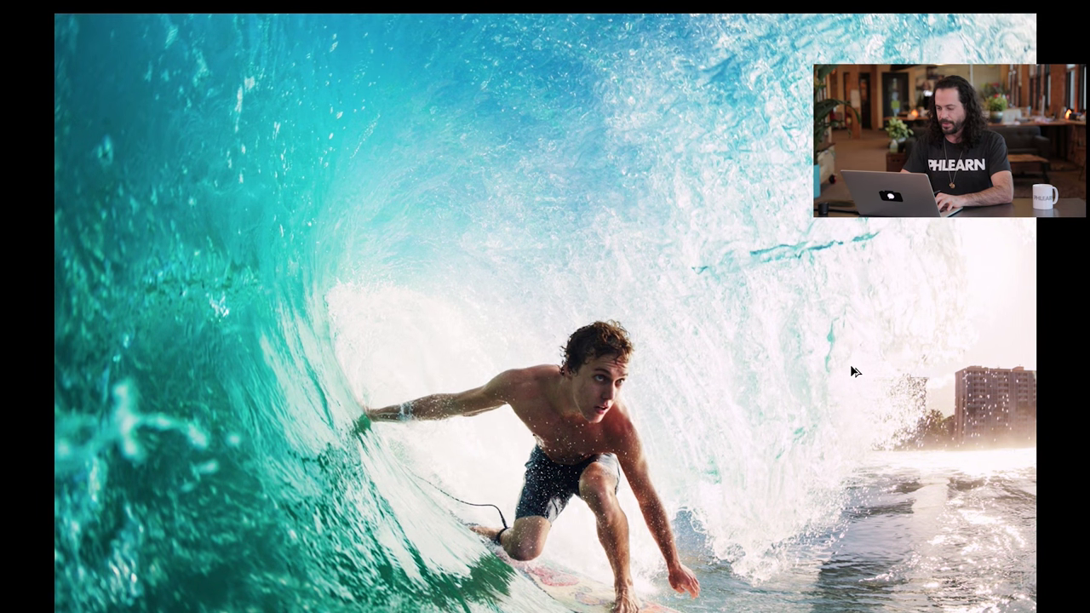
key("super+comma")
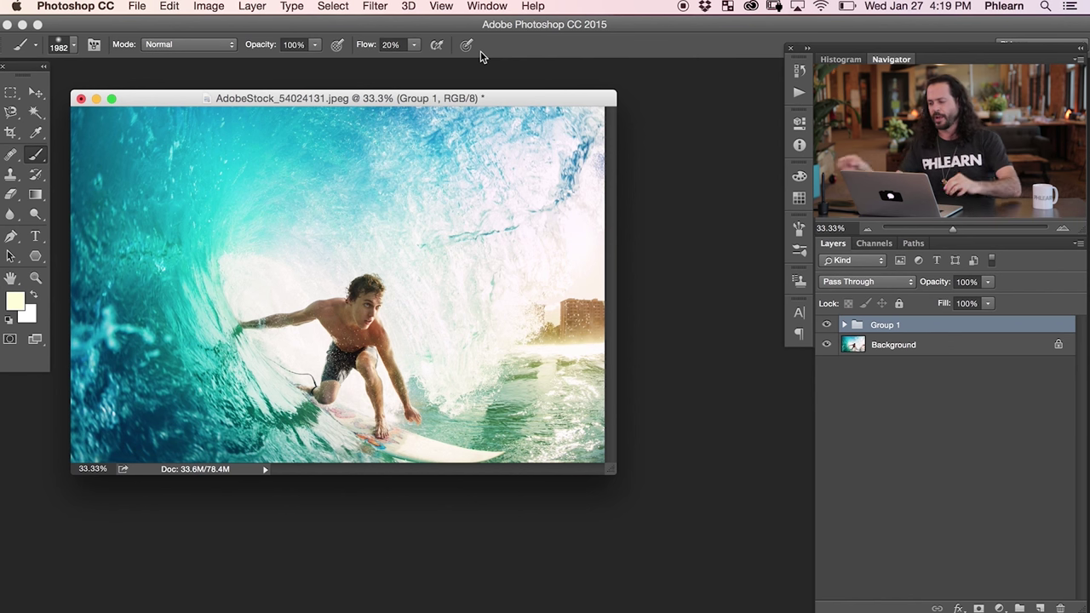
Step: Check the photo's pixel dimensions and resolution in Image Size, leaving them unchanged
left_click(209, 9)
left_click(247, 123)
left_click_drag(596, 195, 595, 275)
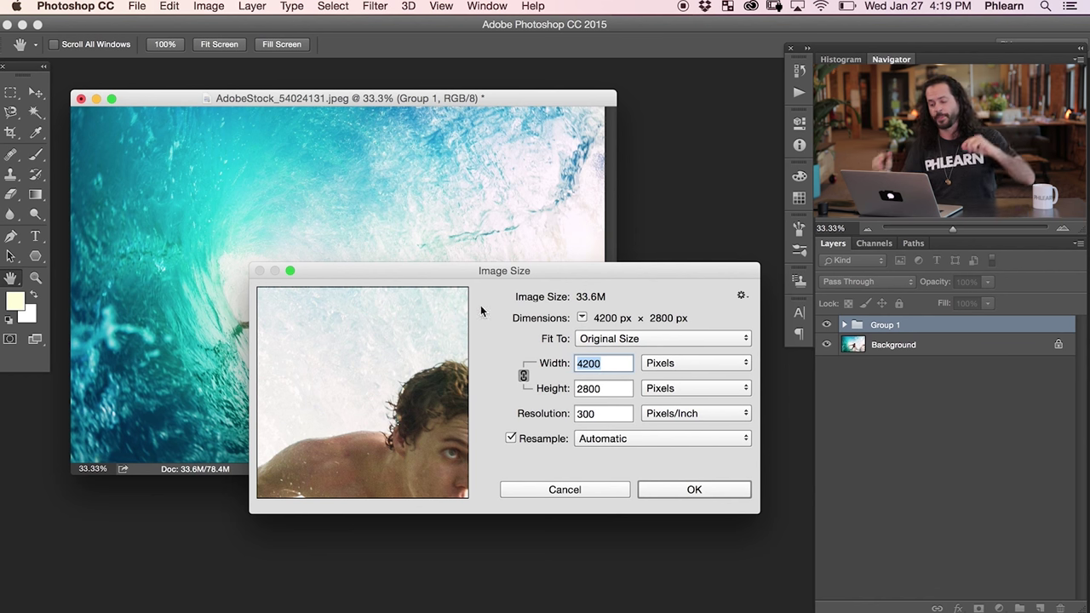
left_click(606, 492)
mouse_move(483, 97)
left_mouse_down()
mouse_move(511, 104)
mouse_move(491, 105)
left_mouse_up()
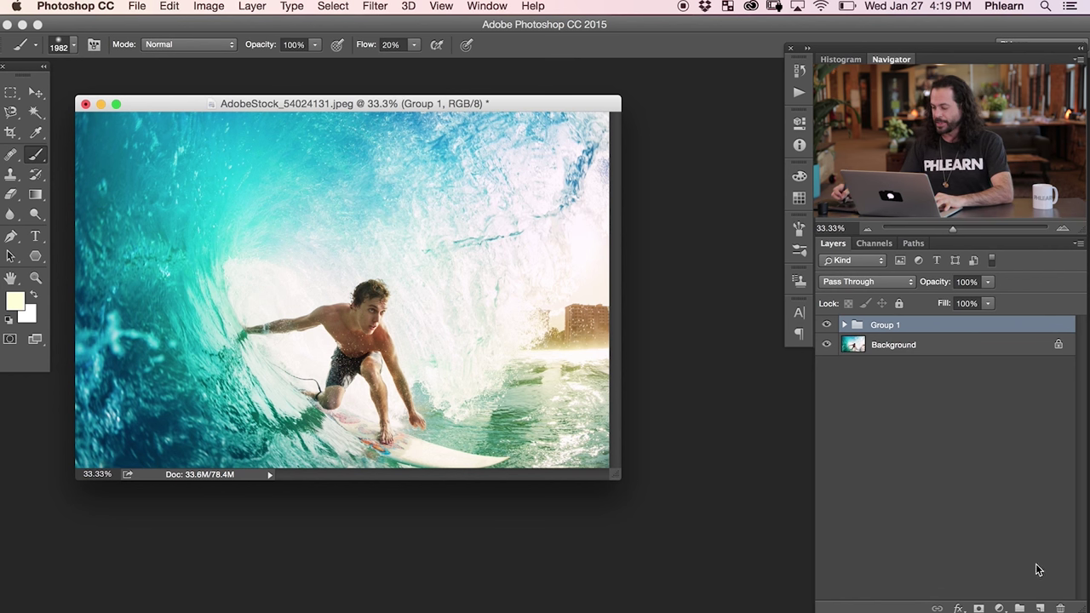
Step: Add a new layer on top and fill it with the merged RGB image using Apply Image at 100% opacity with Multiply blending
left_click(1040, 610)
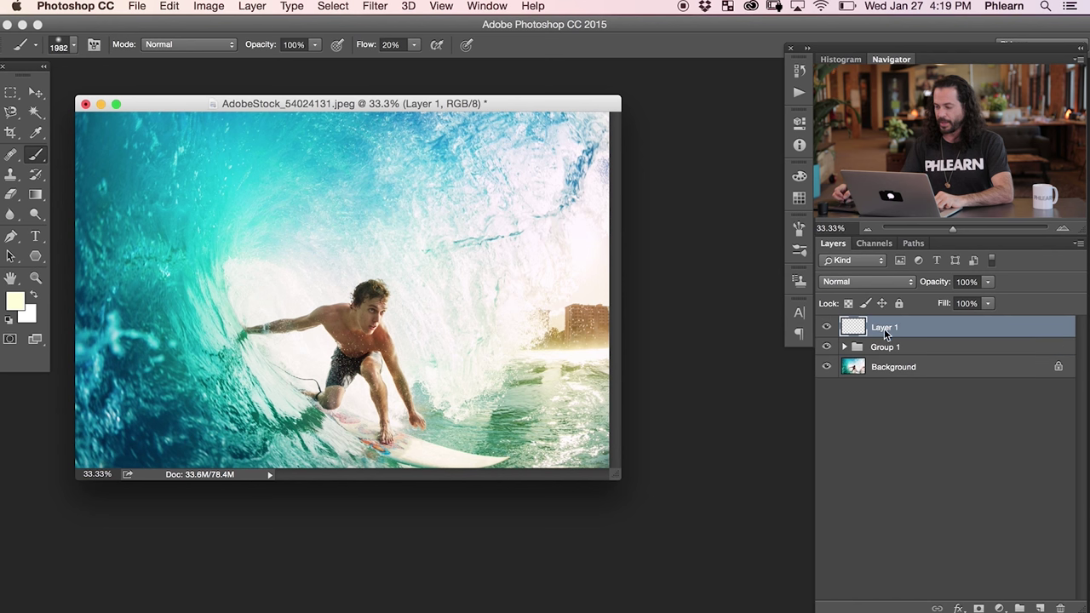
left_click(210, 7)
left_click(254, 235)
left_click_drag(531, 178, 622, 268)
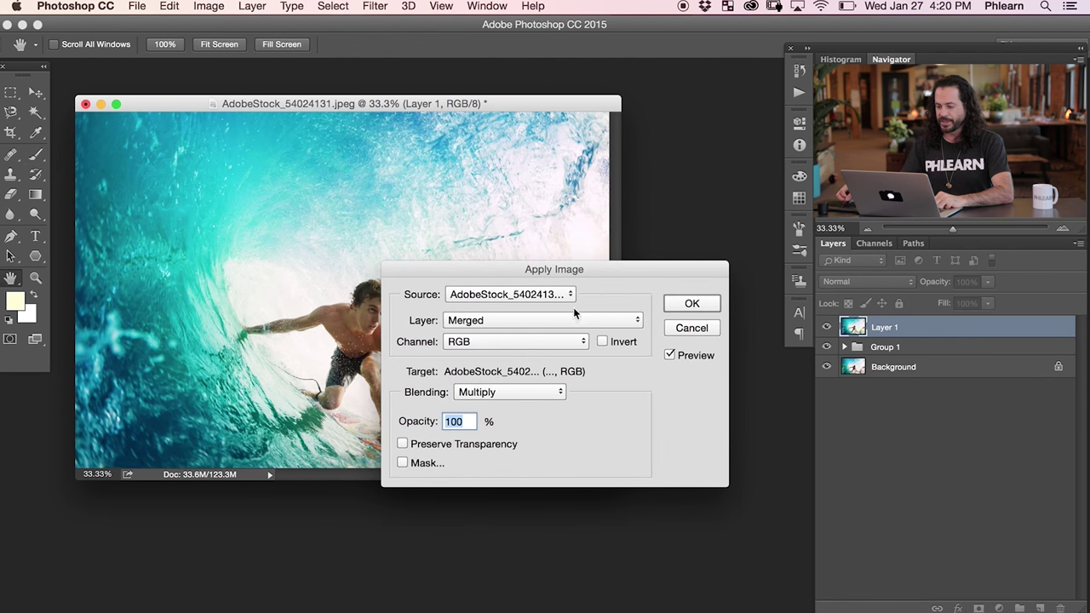
left_click(485, 320)
left_click(493, 319)
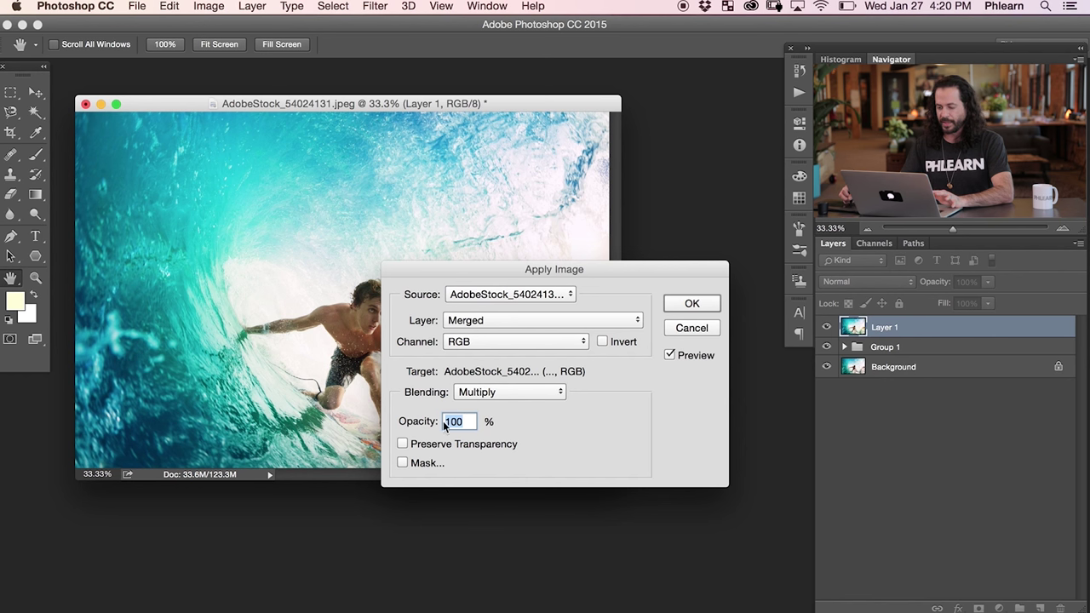
left_click(518, 298)
left_click(549, 293)
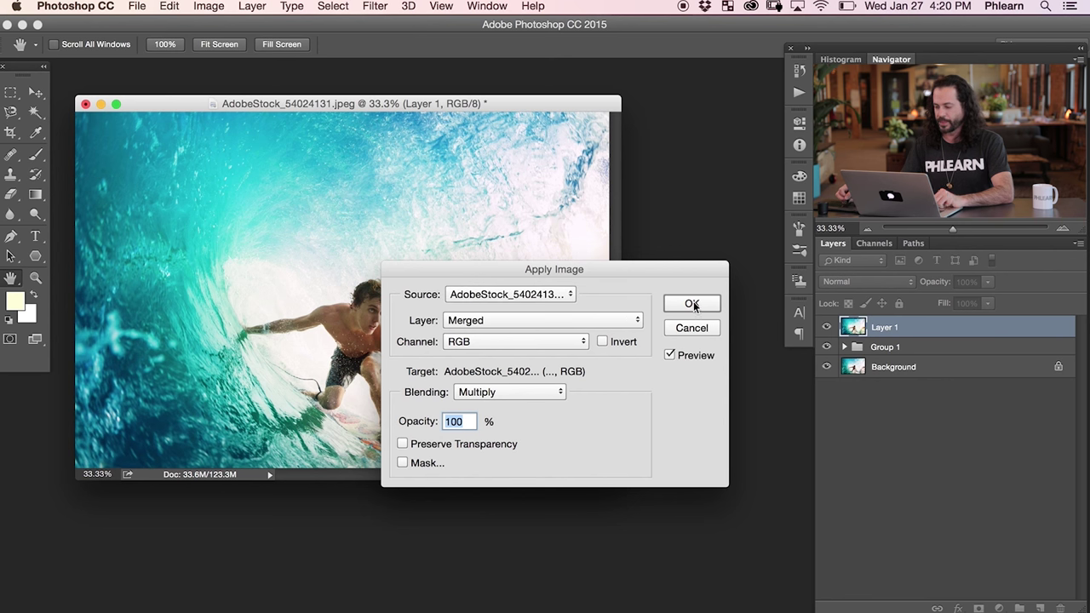
left_click(692, 305)
key("b")
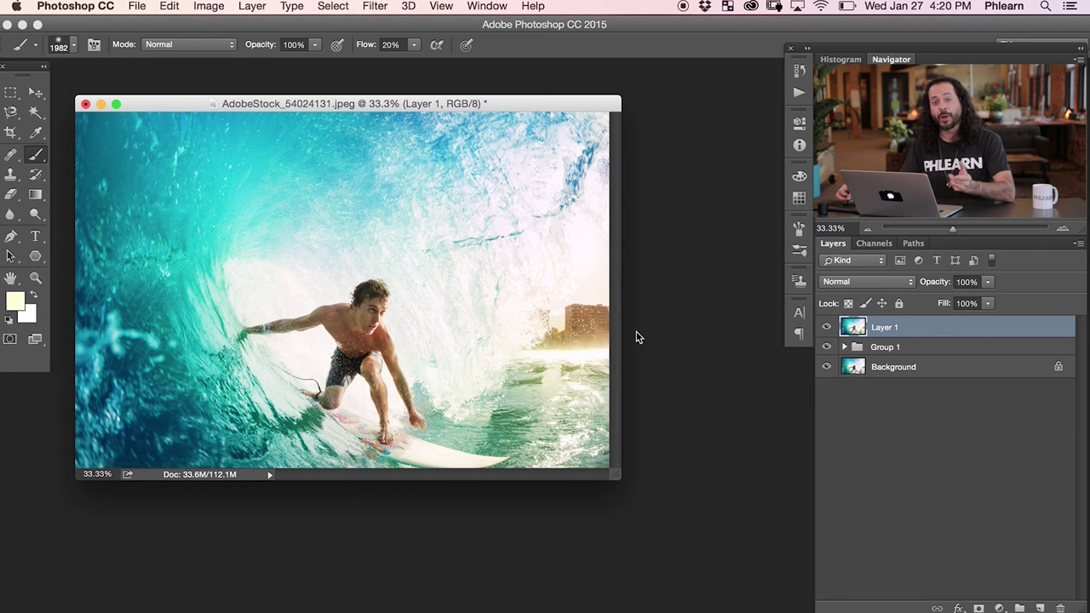
Step: Duplicate the merged Layer 1 into a new document and position its window so both images are in view
right_click(934, 332)
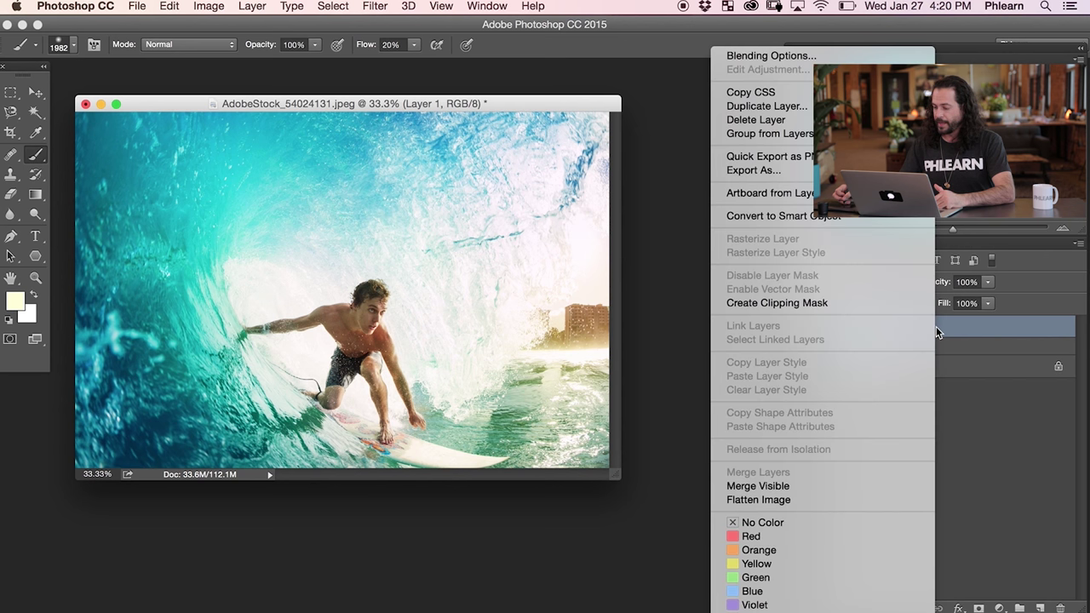
left_click(805, 106)
left_click(547, 345)
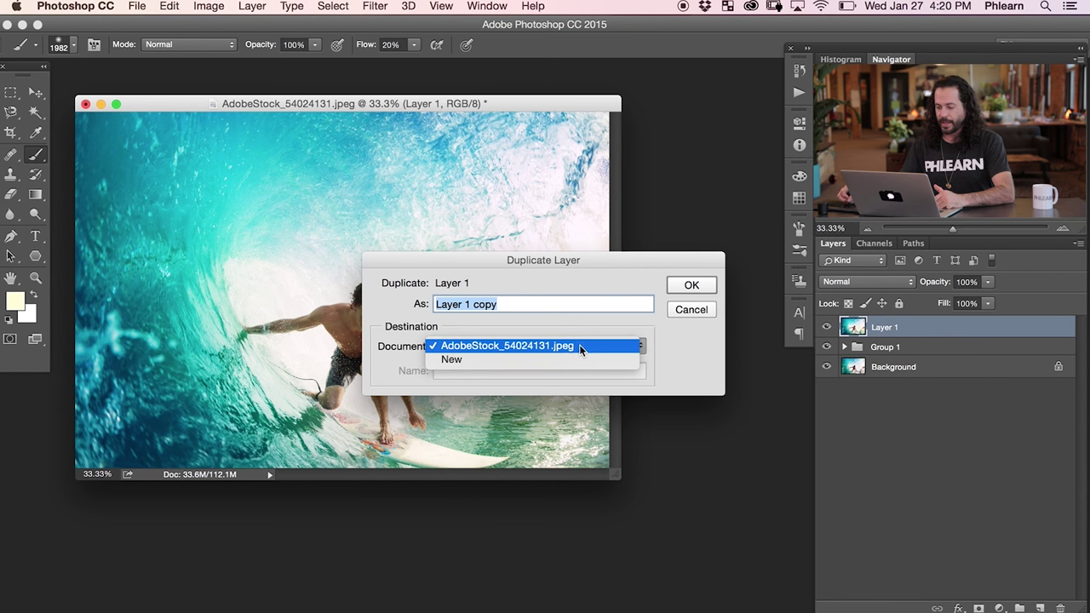
left_click(570, 359)
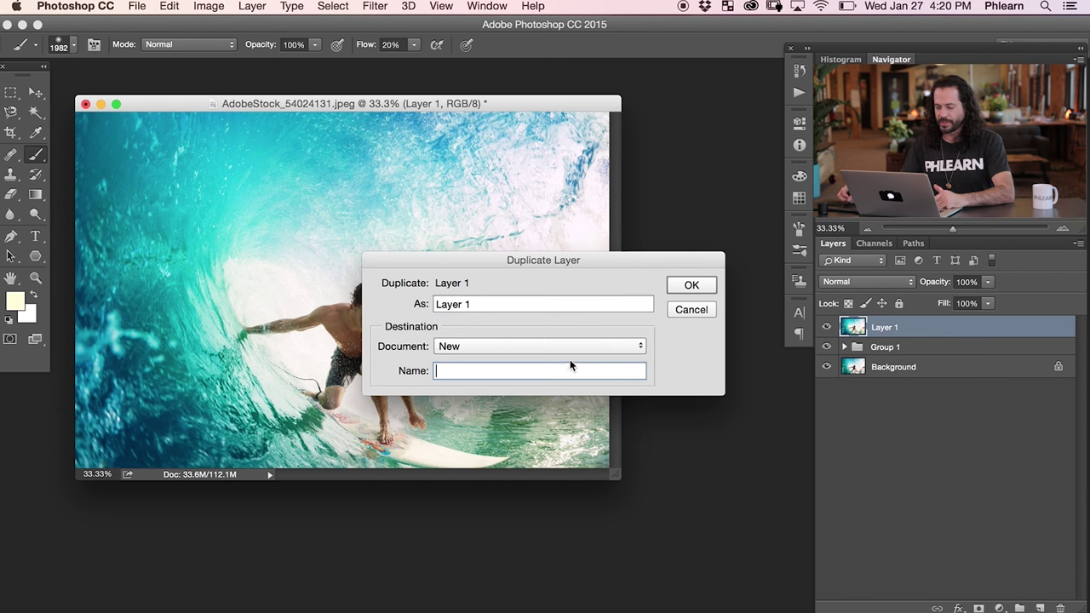
left_click(692, 285)
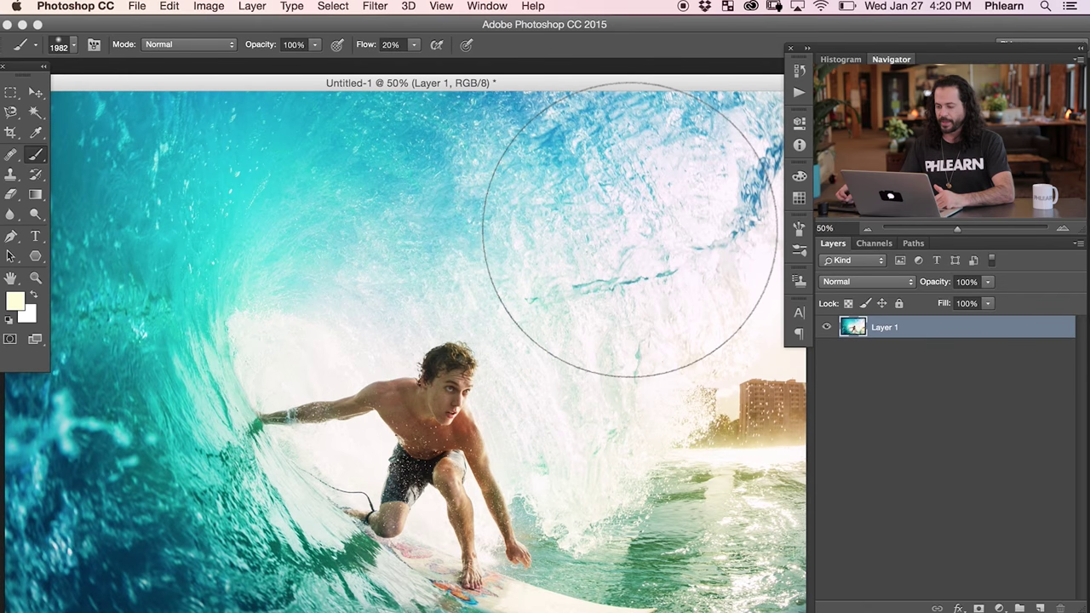
key("super+minus")
key("super+minus")
left_click_drag(422, 83, 672, 272)
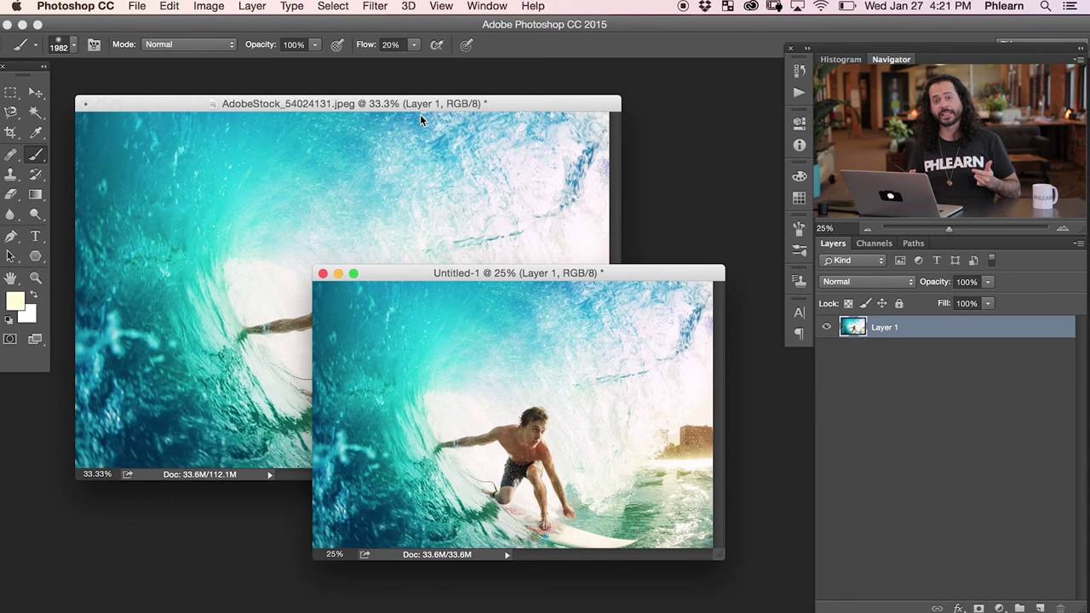
Step: Resize the new document to a width of 1200 pixels with proportions linked and automatic resampling
left_click(209, 6)
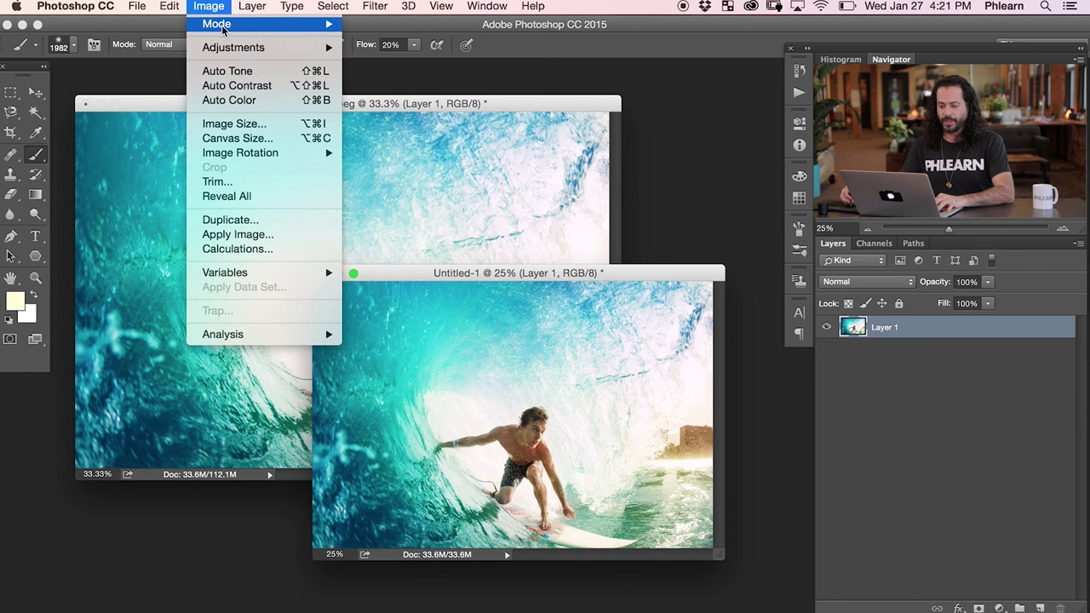
left_click(234, 123)
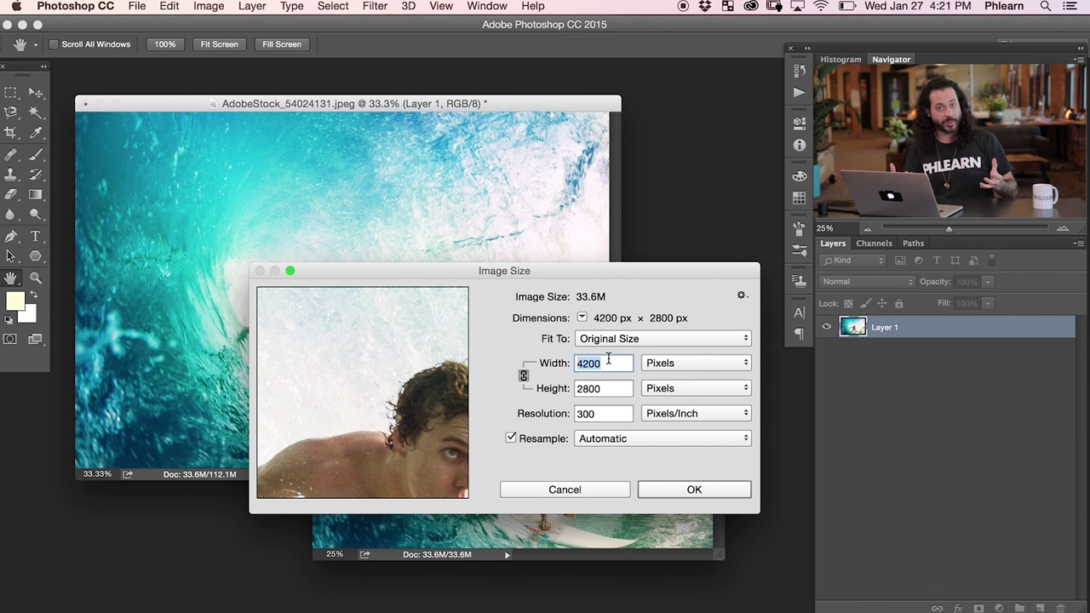
type("120")
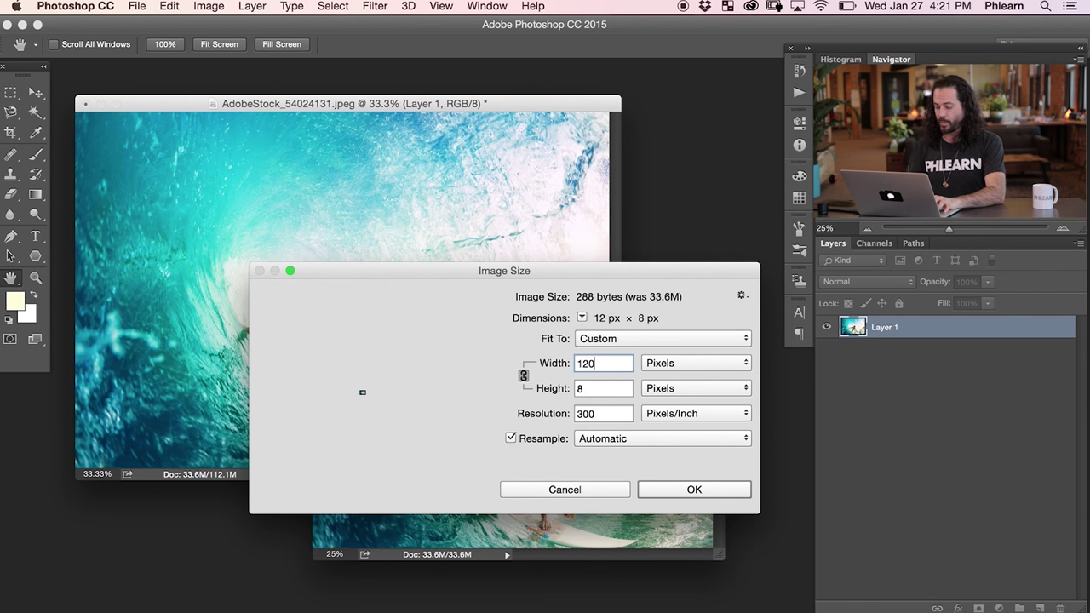
type("0")
left_click(697, 489)
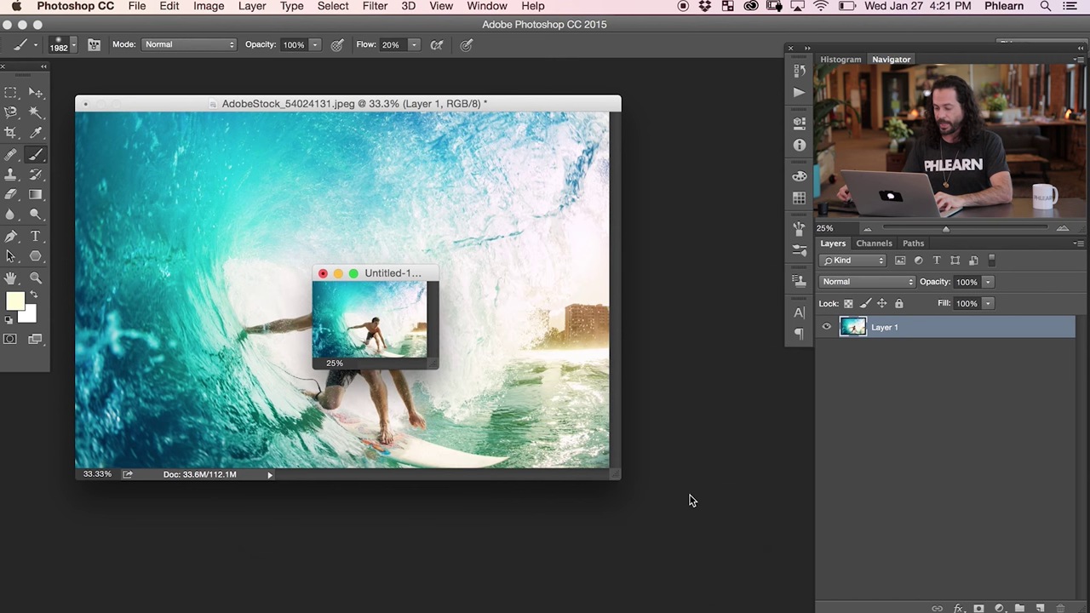
Step: Show the resized copy at 100% zoom in full-screen mode, positioned clear of the surrounding panels
key("super+equal")
key("super+equal")
key("super+equal")
key("super+equal")
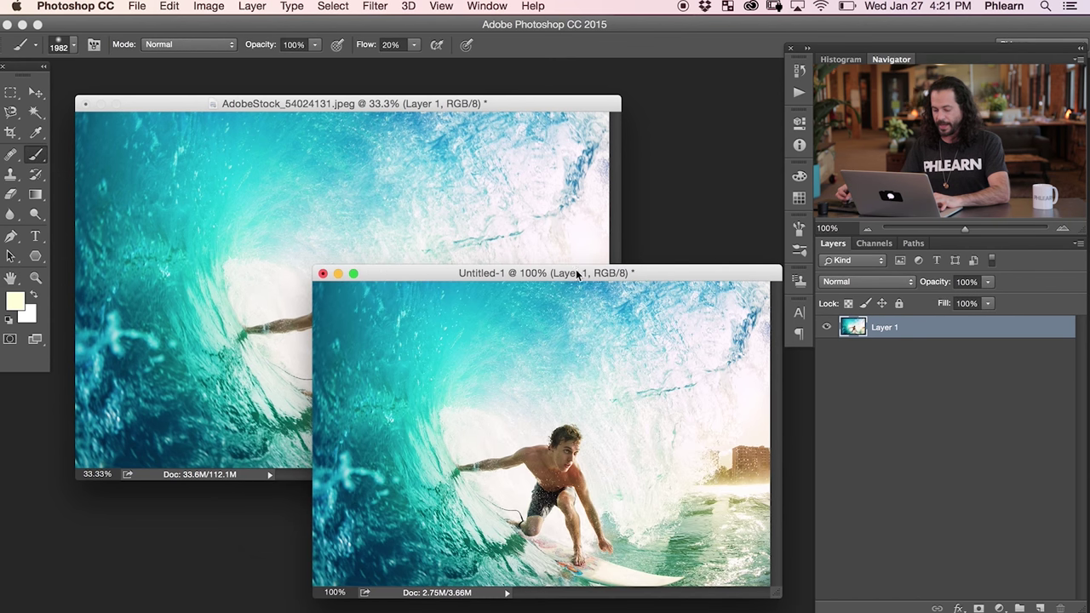
key("f")
left_click_drag(611, 357, 414, 333)
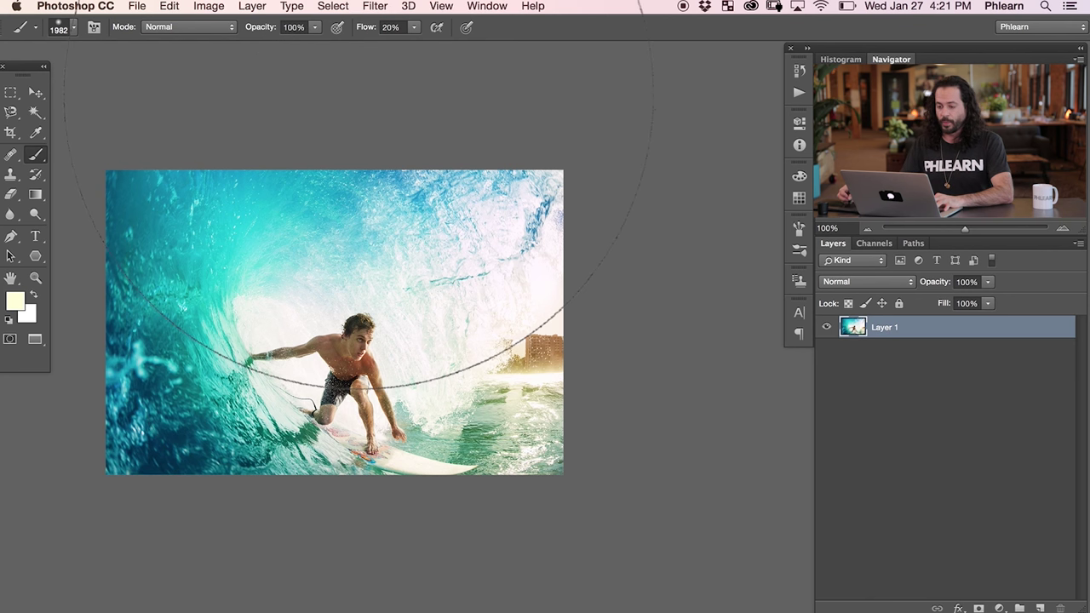
Step: Open the Unsharp Mask filter for Layer 1, move its dialog away from the surfer, and keep the threshold at 0 levels
left_click(378, 6)
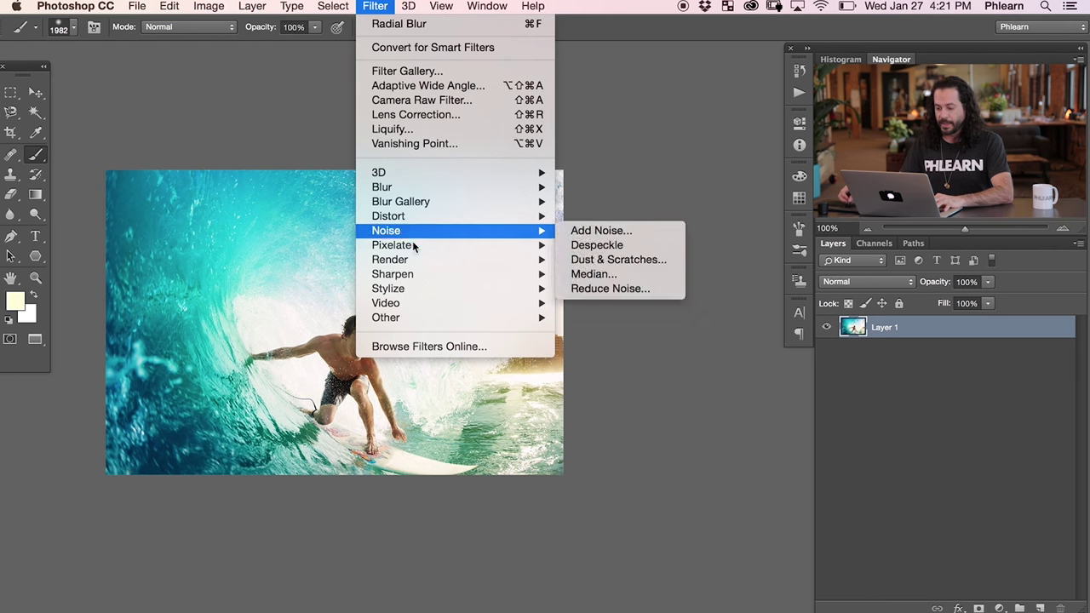
mouse_move(411, 274)
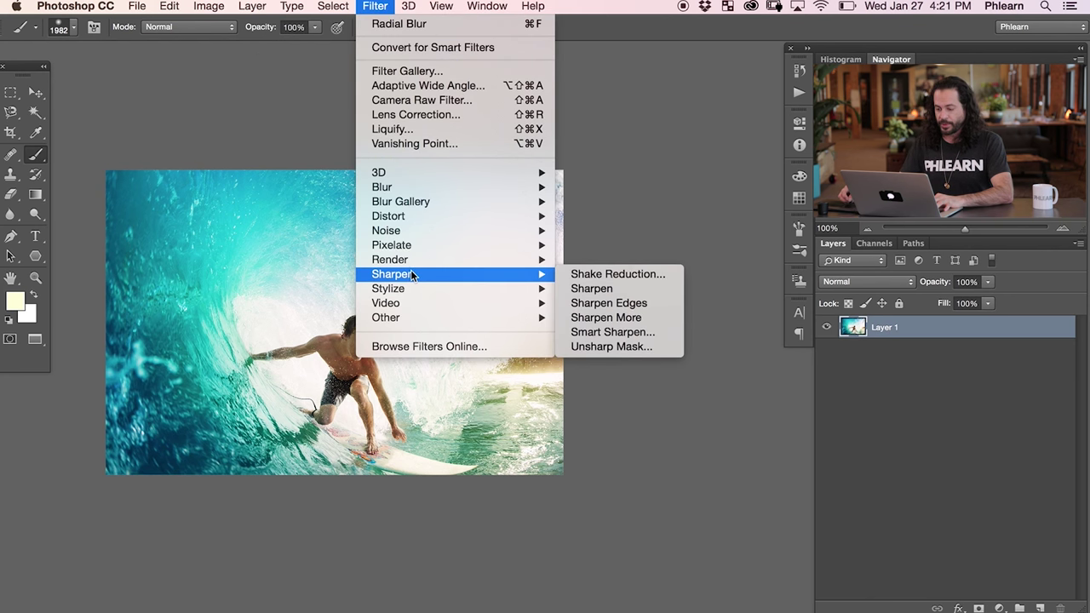
left_click(625, 345)
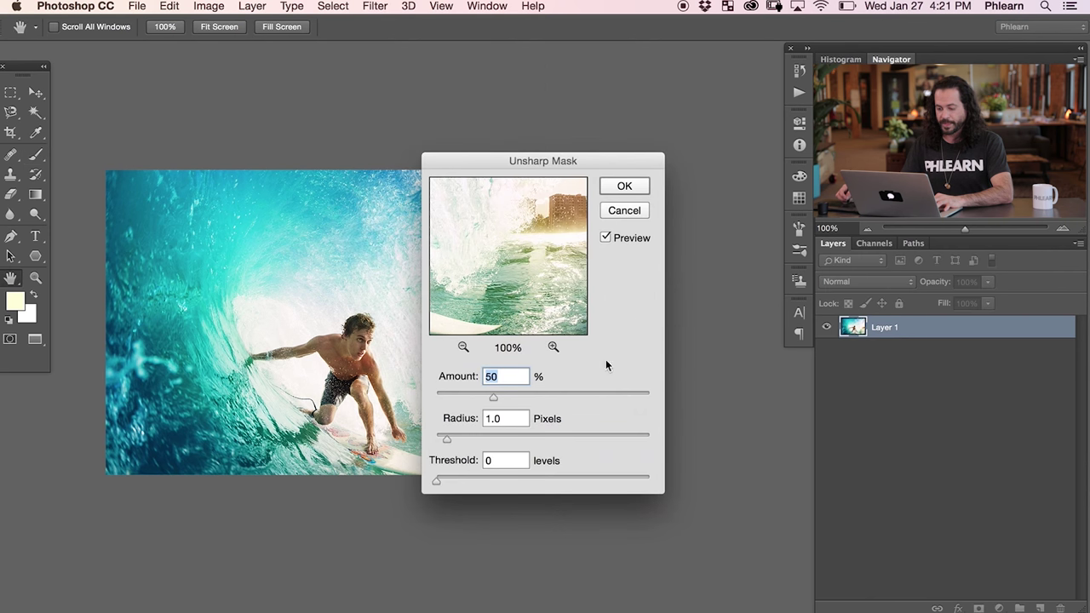
left_click_drag(571, 169, 658, 201)
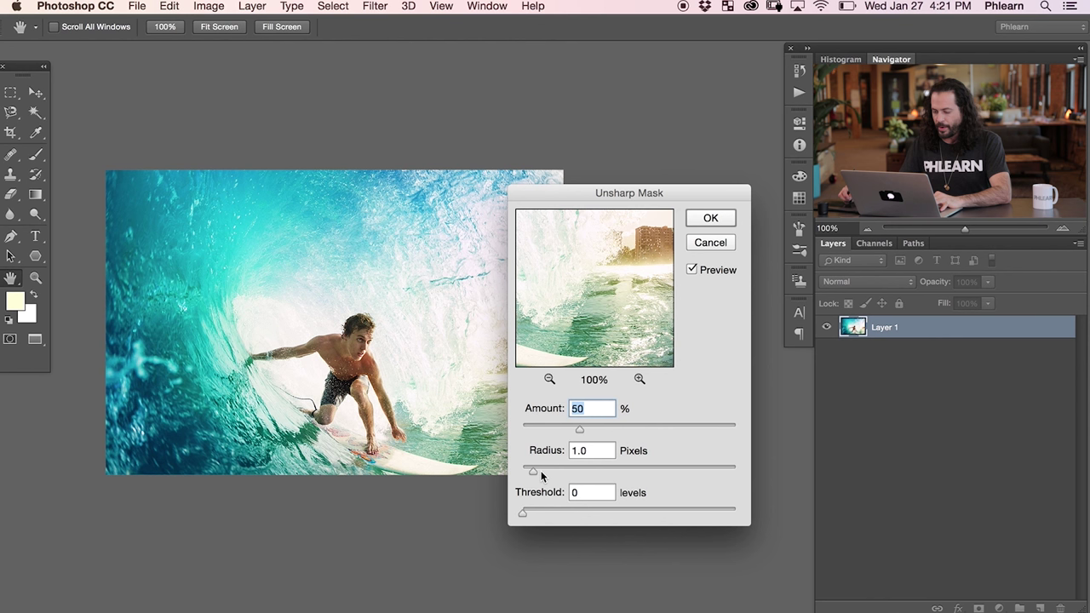
mouse_move(523, 513)
left_mouse_down()
mouse_move(533, 513)
mouse_move(505, 508)
left_mouse_up()
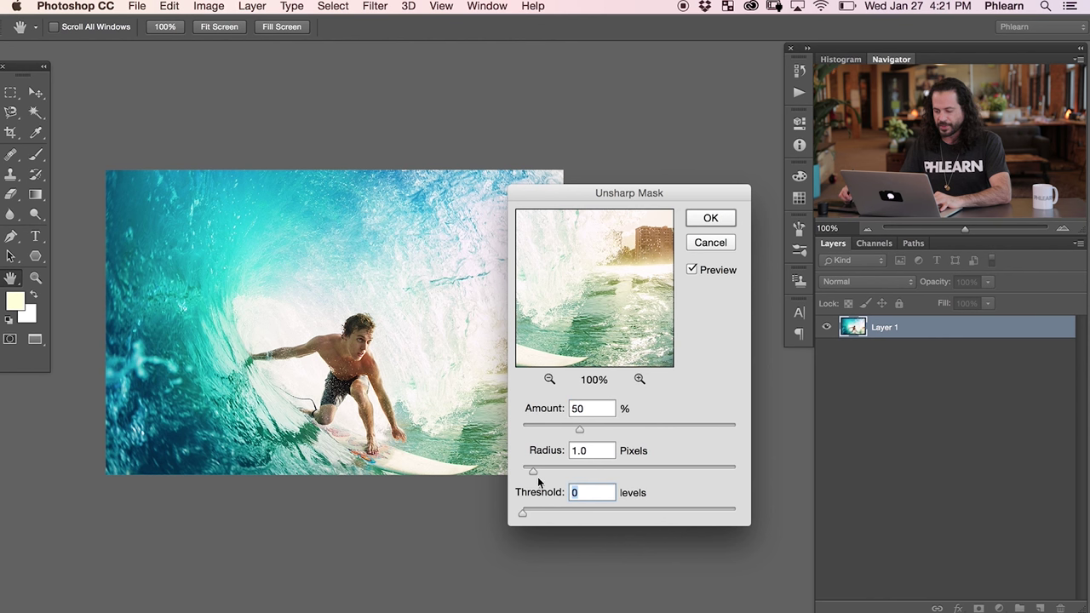
Step: Try Unsharp Mask amounts of 133%, 1% and 163% to compare strong and minimal sharpening
left_click_drag(620, 432, 667, 430)
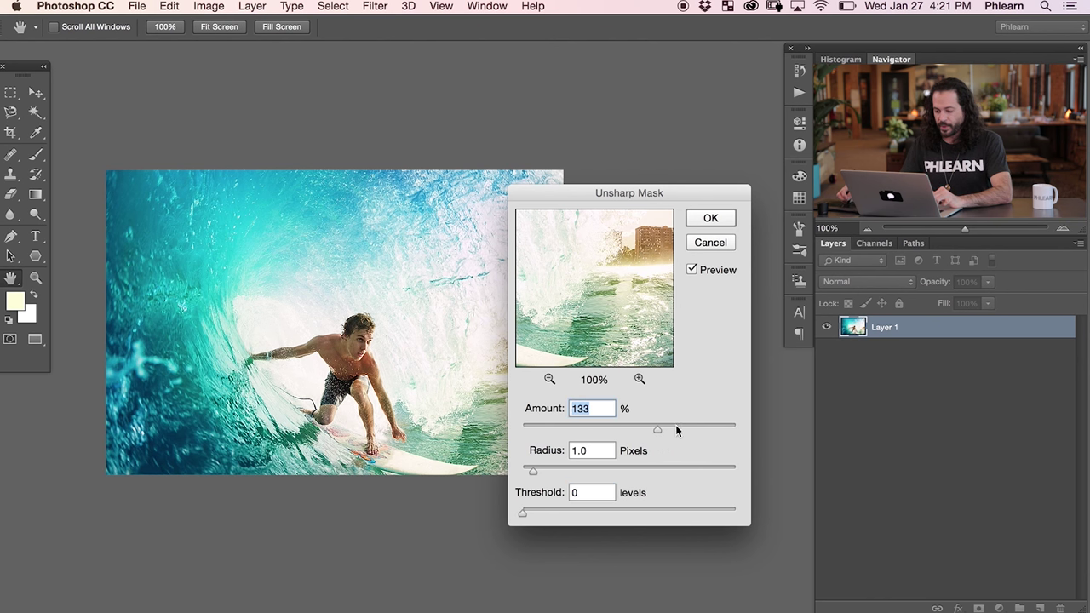
left_click(677, 425)
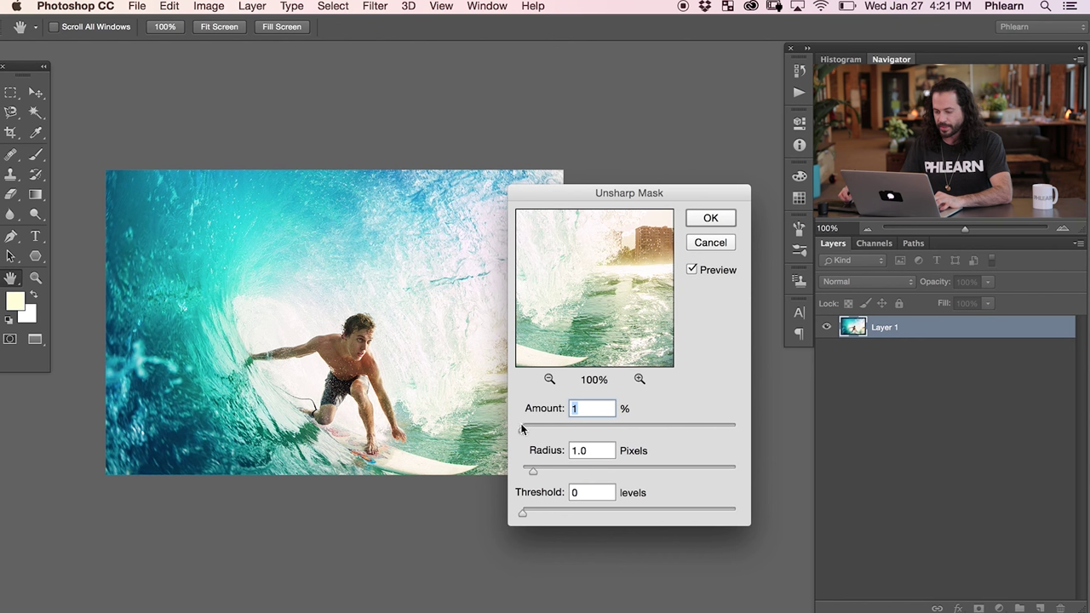
left_click(674, 425)
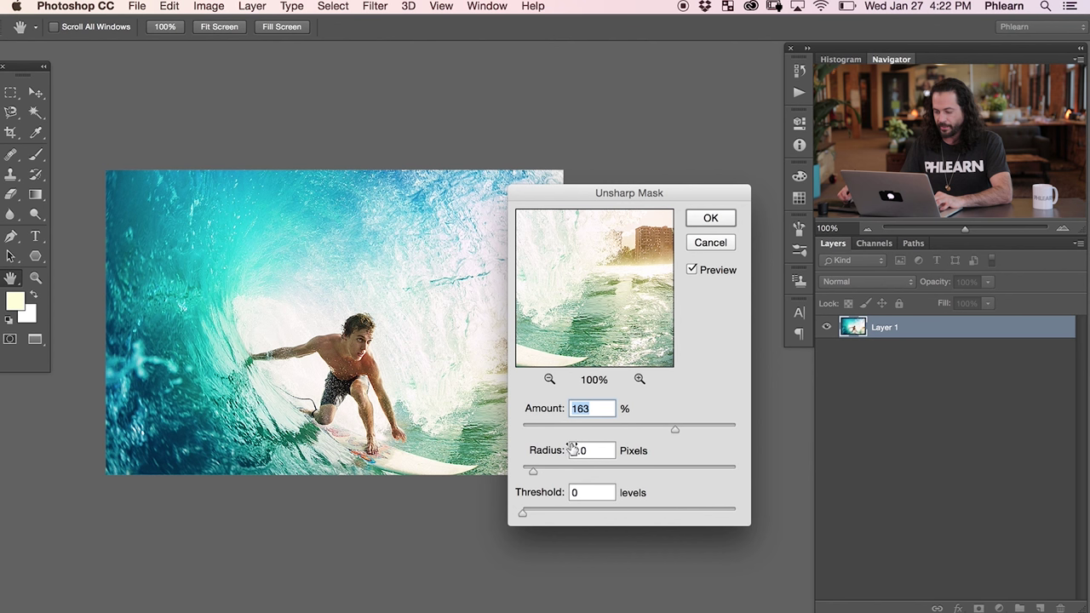
Step: Try a large Unsharp Mask radius of 13.8 pixels with amounts of 68% and 103%
left_click(602, 428)
left_click(610, 468)
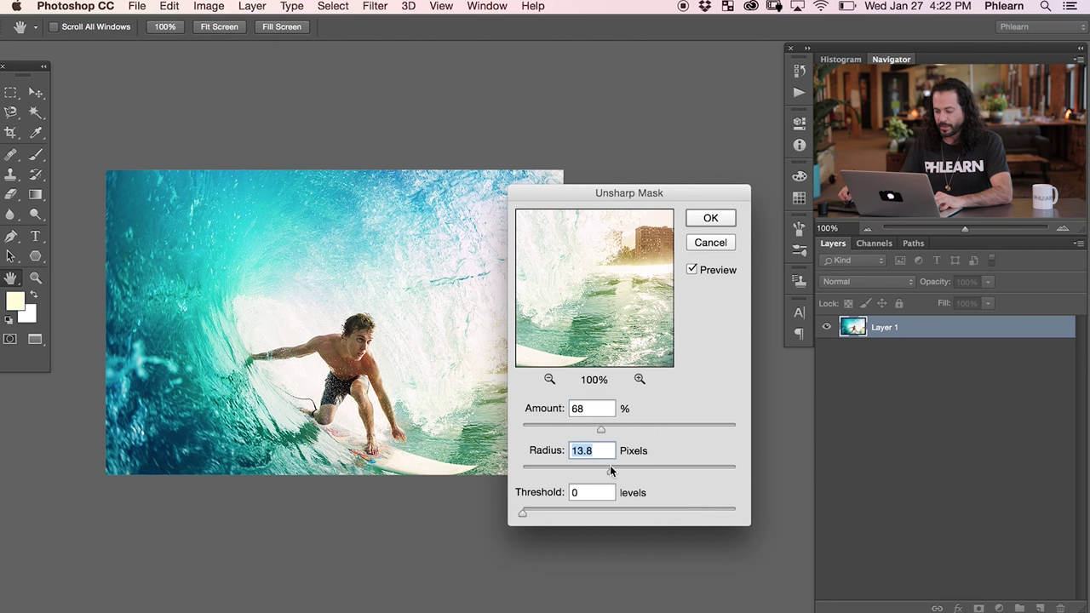
left_click(639, 429)
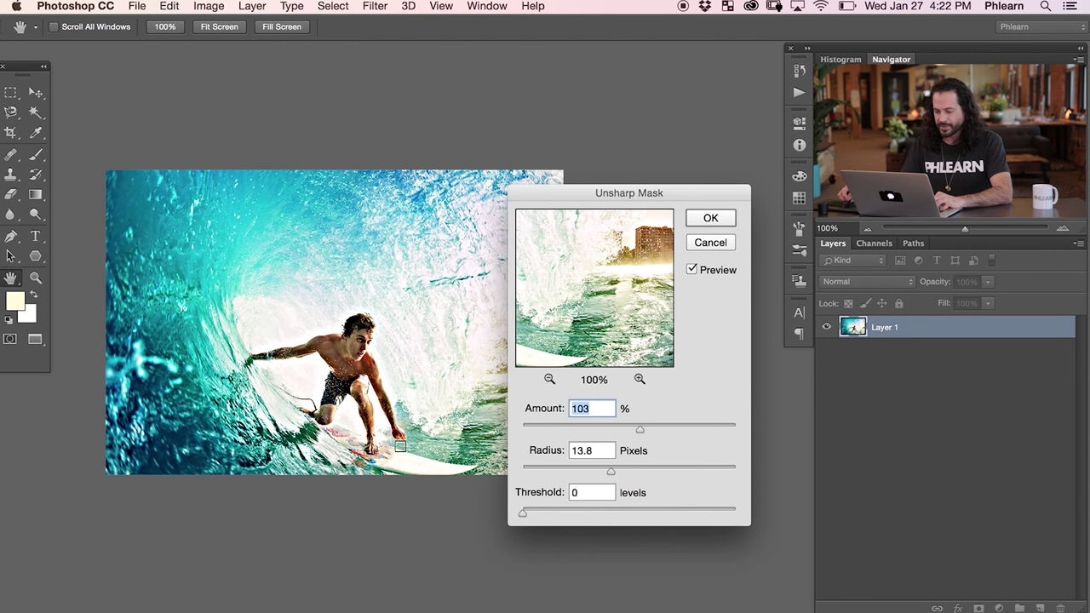
Step: Reduce the Unsharp Mask radius to its minimum of 0.1 pixels, then raise it gradually to 2.2 pixels
left_click(544, 470)
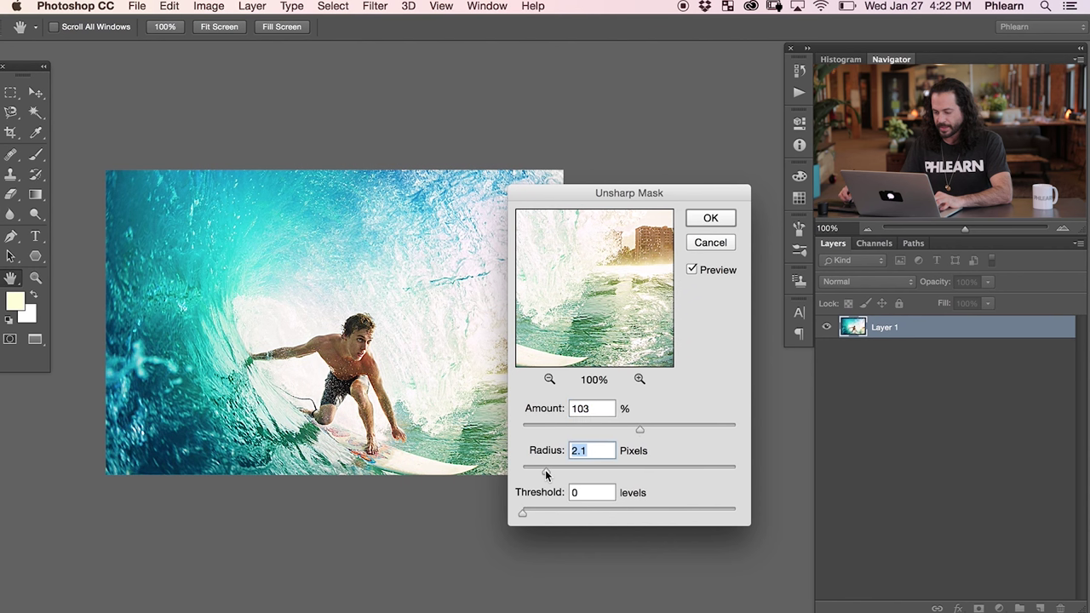
left_click_drag(544, 471, 523, 470)
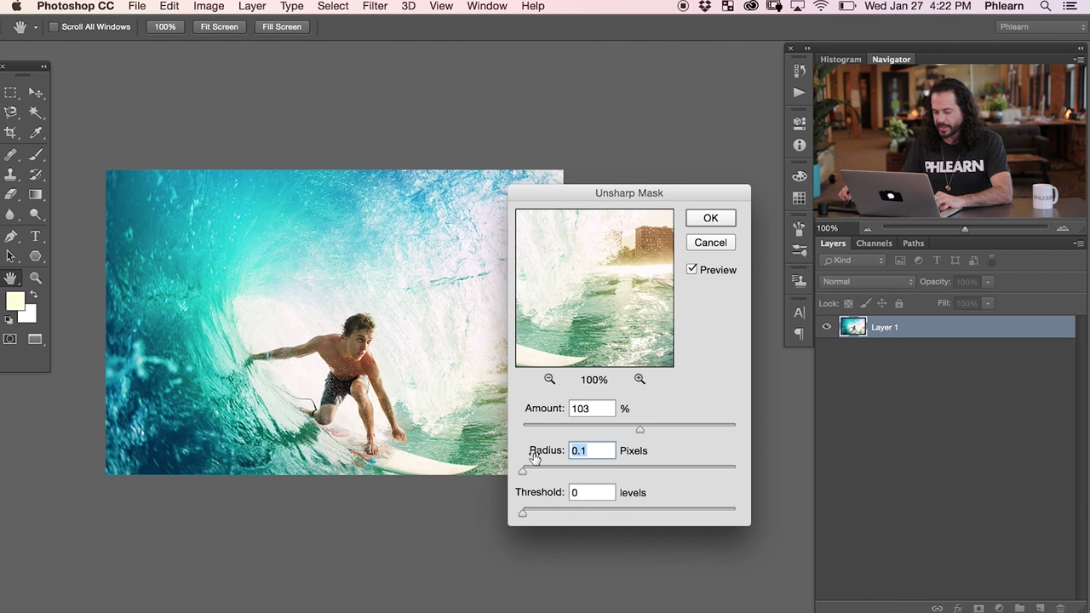
key("Up")
key("Up")
key("Up")
key("Up")
key("Up")
key("Up")
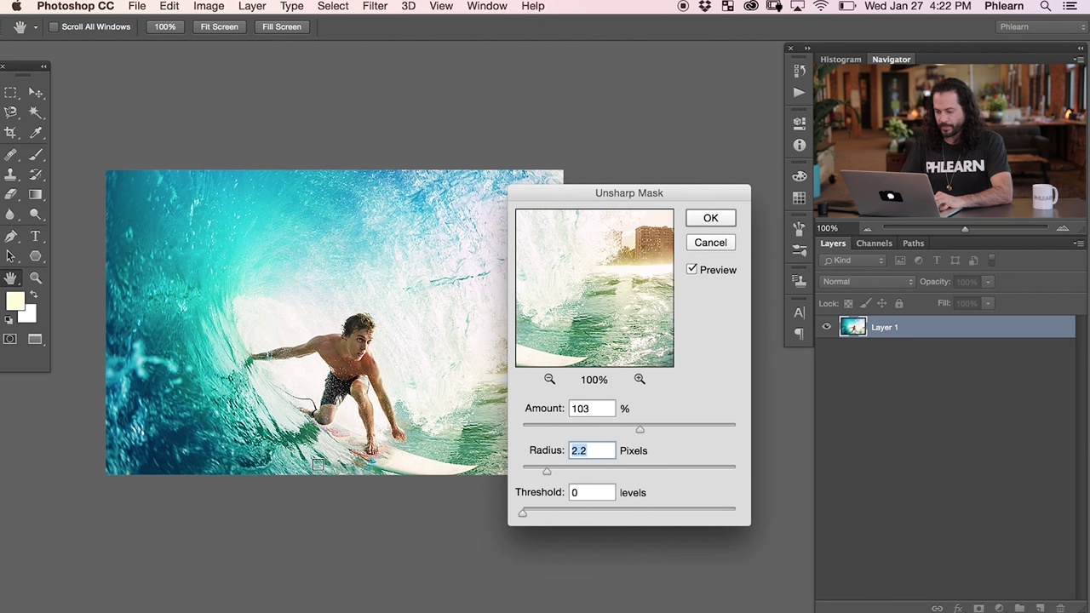
key("Up")
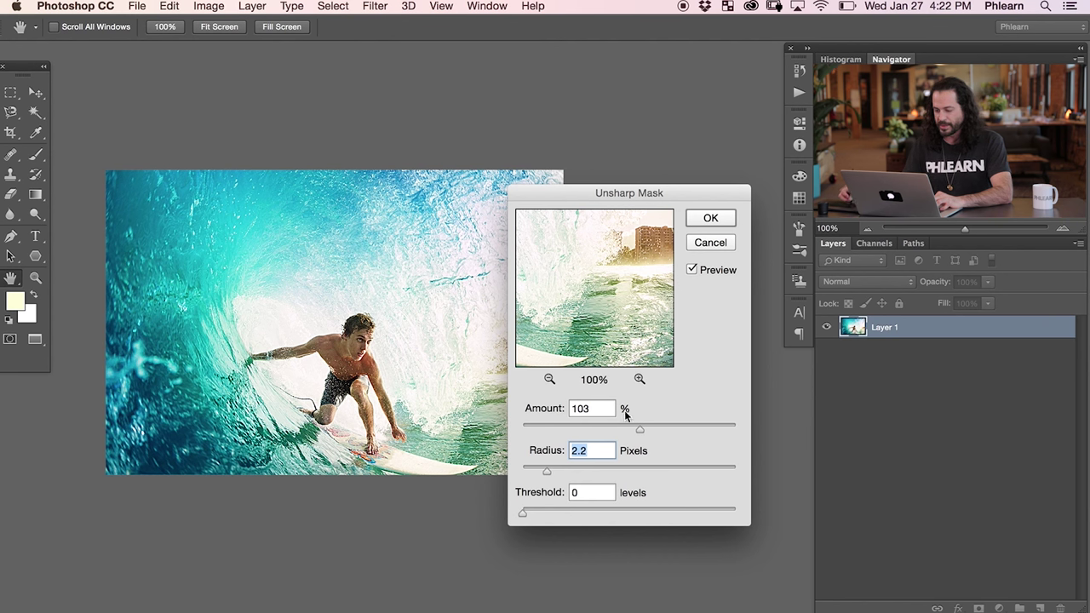
Step: Test an Unsharp Mask amount of 329%, then set it to 119% and apply the filter
left_click_drag(639, 427, 717, 433)
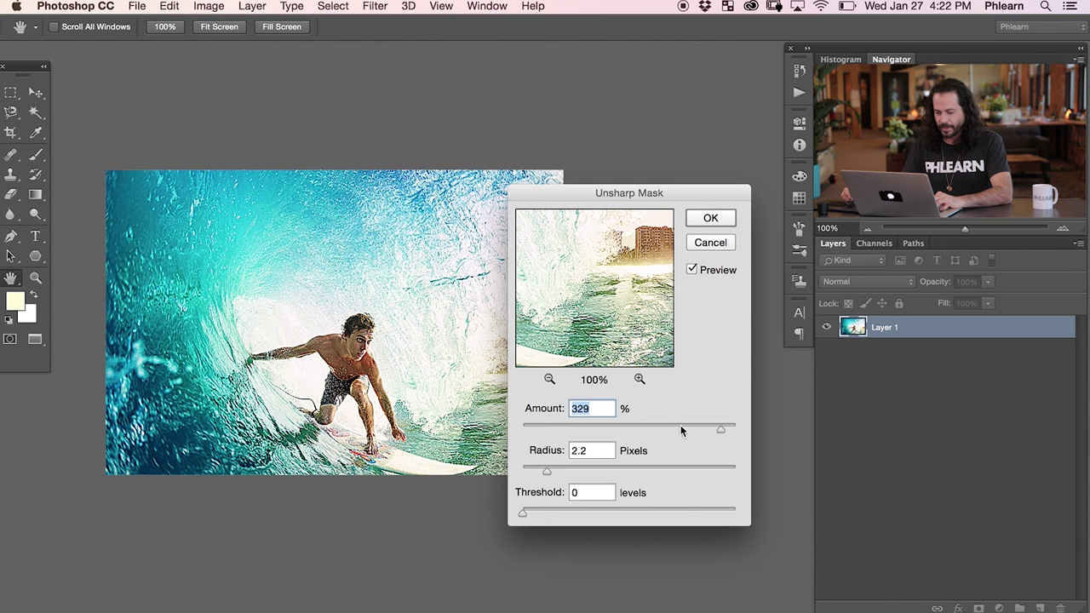
left_click_drag(677, 428, 652, 430)
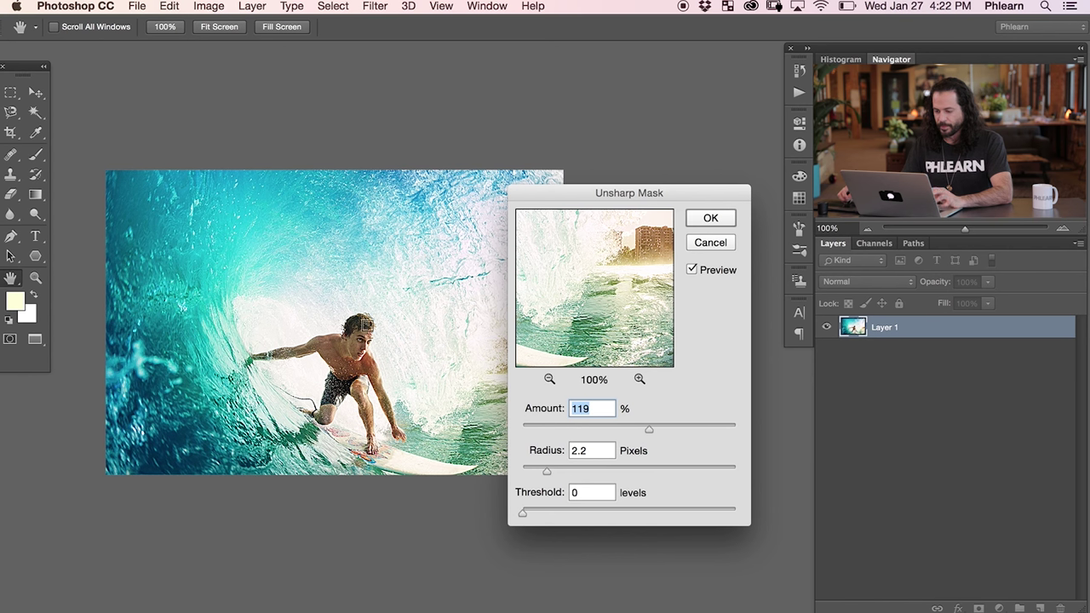
left_click(712, 219)
key("b")
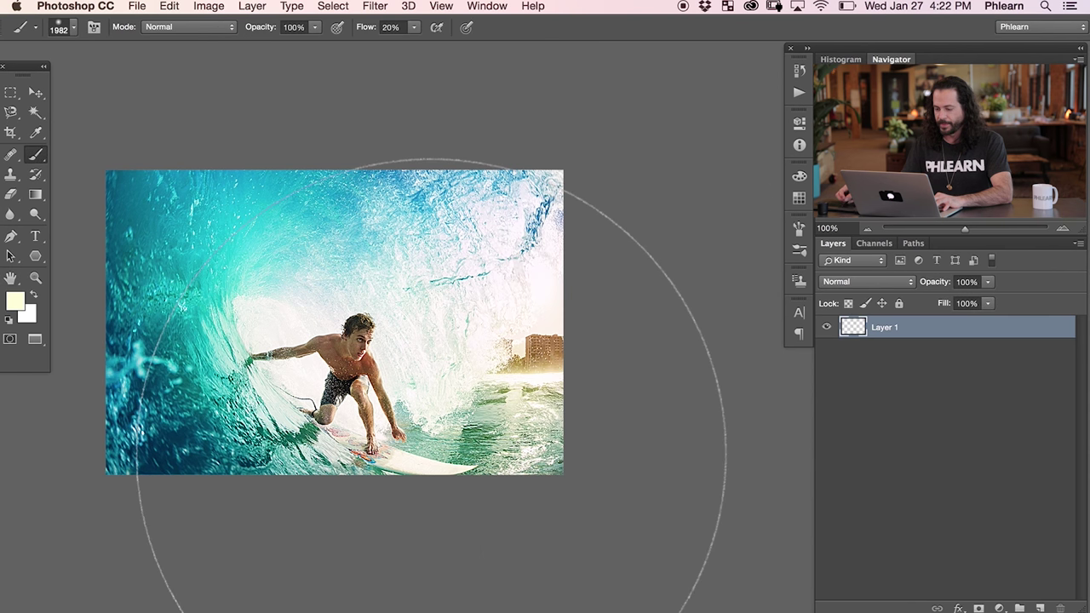
Step: Compare the photo before and after sharpening by undoing and redoing the Unsharp Mask filter
left_click_drag(431, 389, 546, 393)
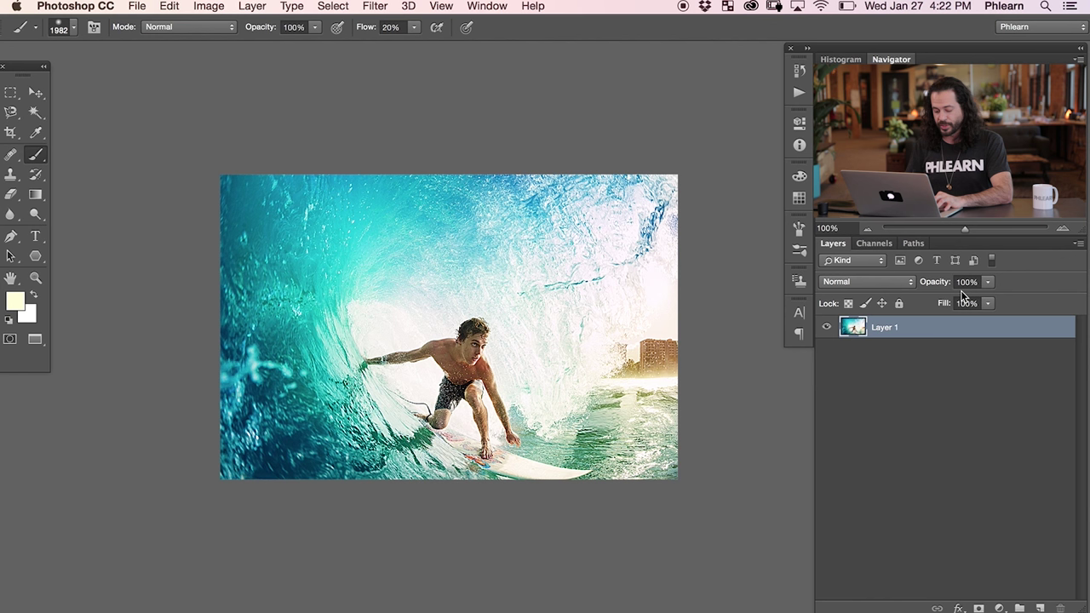
key("super+z")
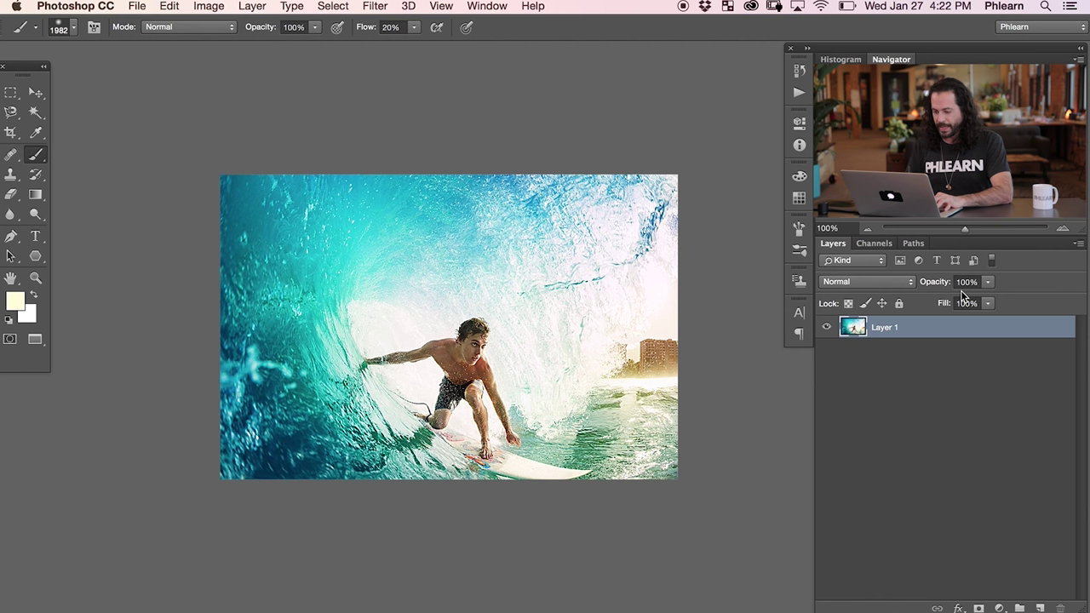
key("super+z")
key("super+z")
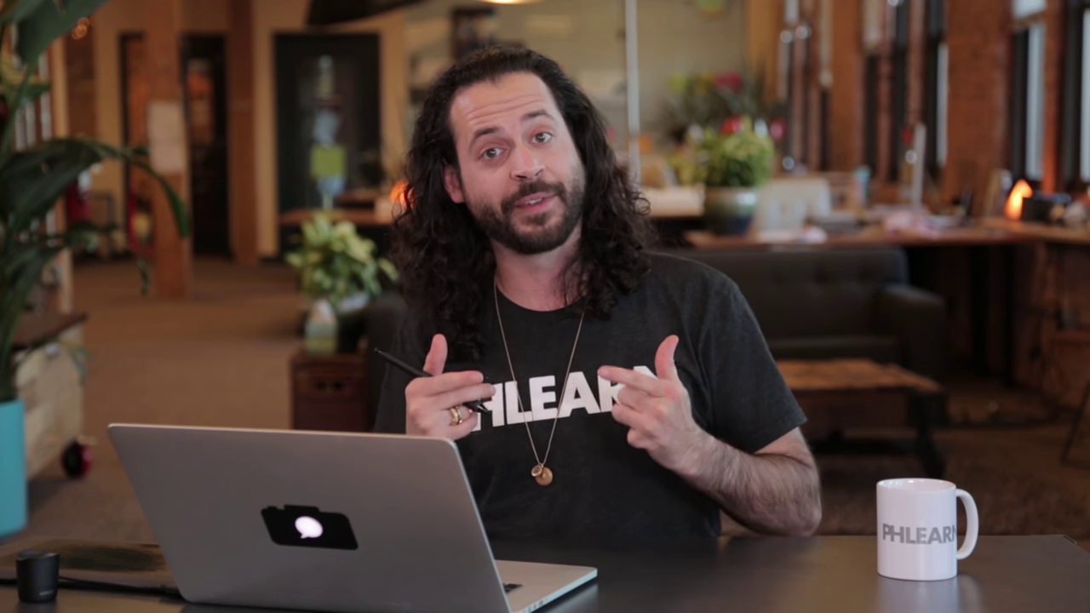
Step: Open the Save for Web (Legacy) export settings for the sharpened copy
left_click(137, 7)
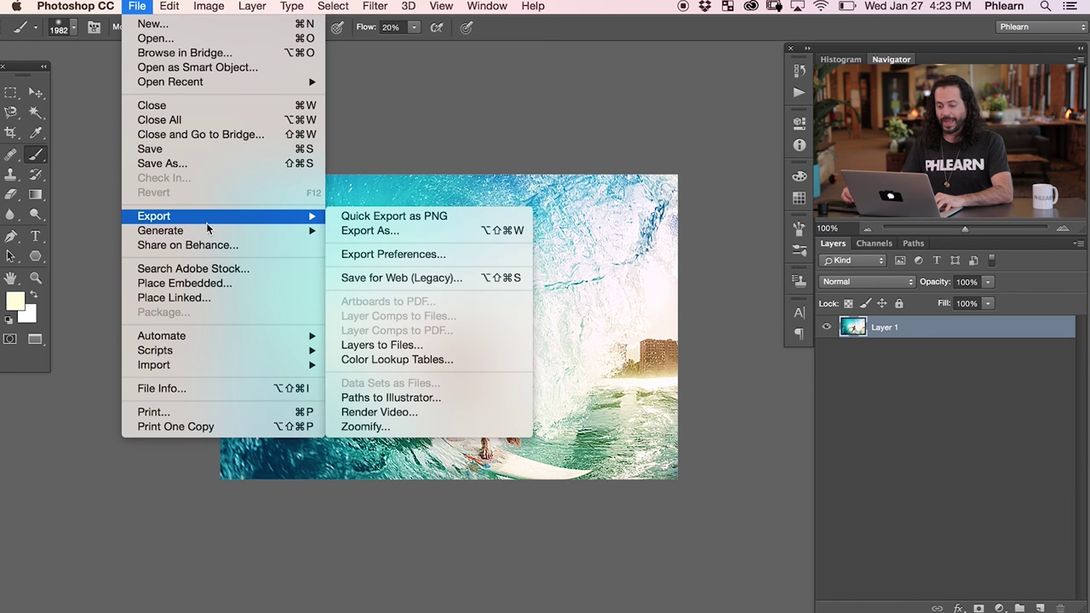
mouse_move(294, 218)
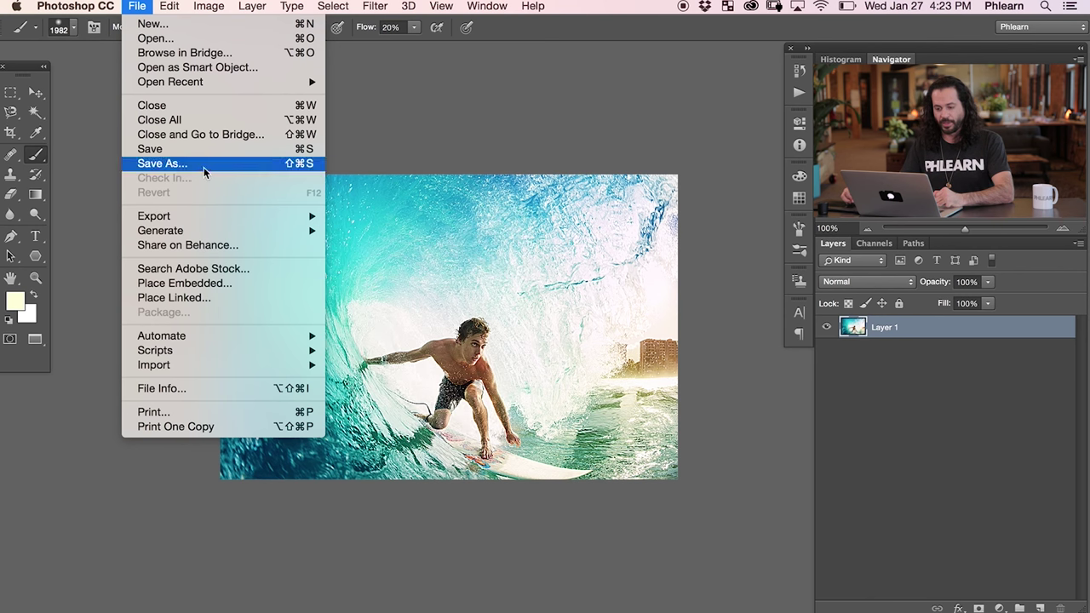
mouse_move(211, 220)
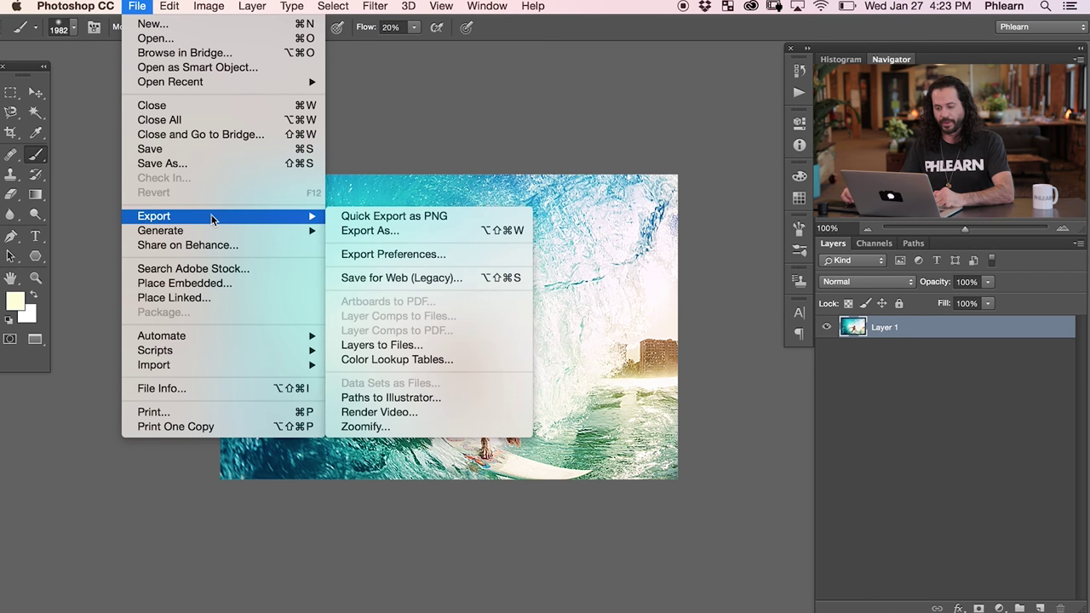
left_click(393, 277)
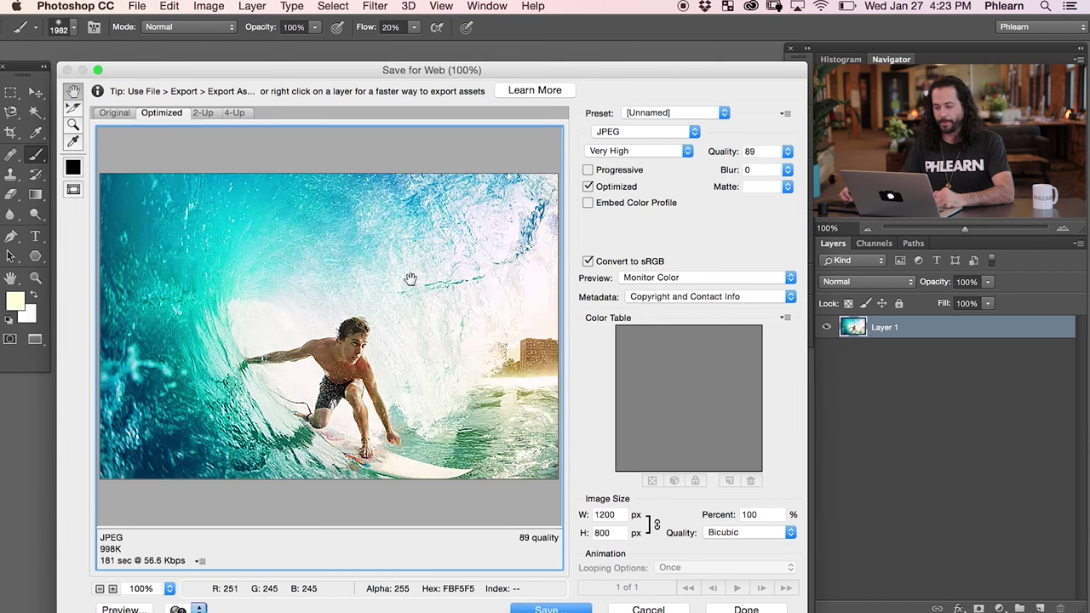